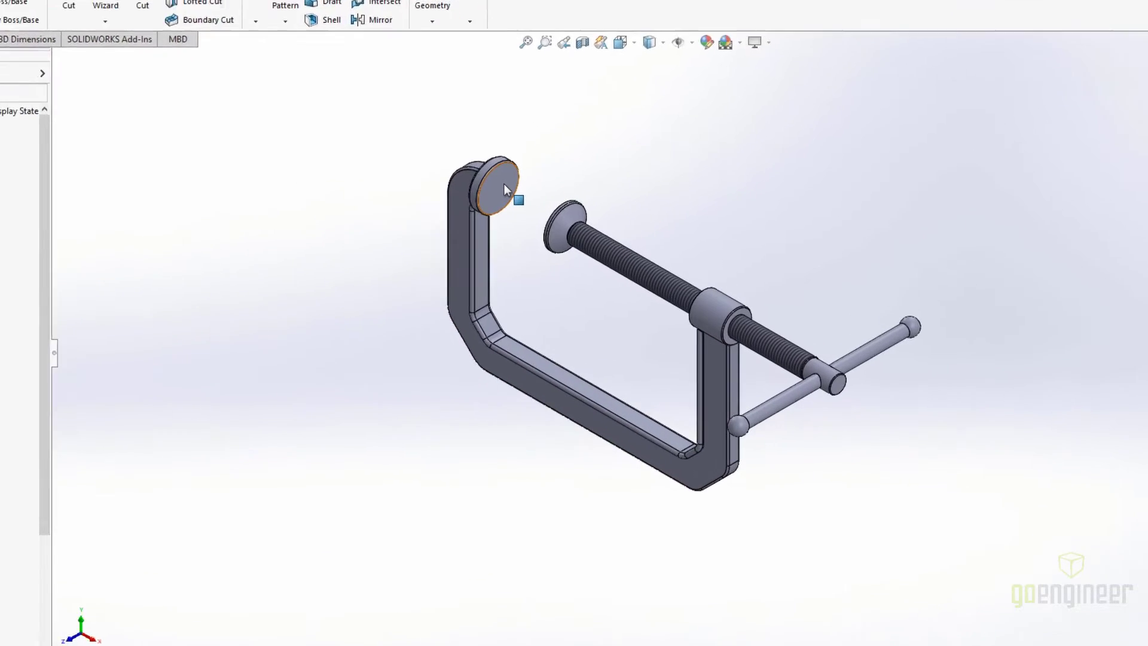
- From the pad face's context toolbar, open the appearance editor for the whole part, Body.SLDPRT
right_click(503, 189)
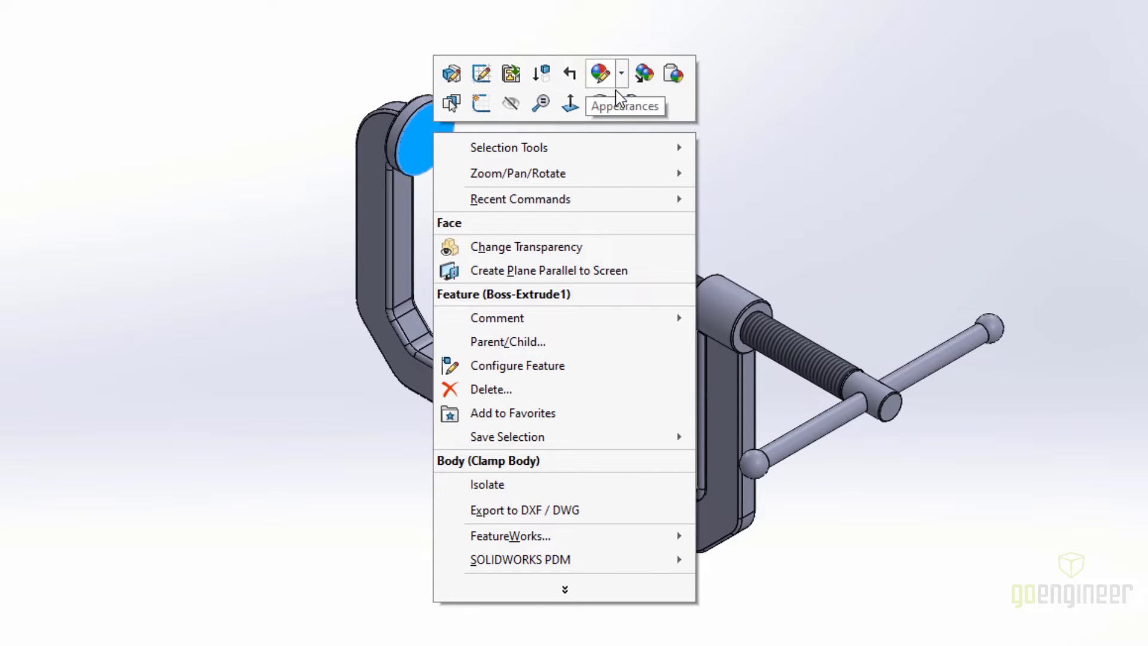
click(622, 82)
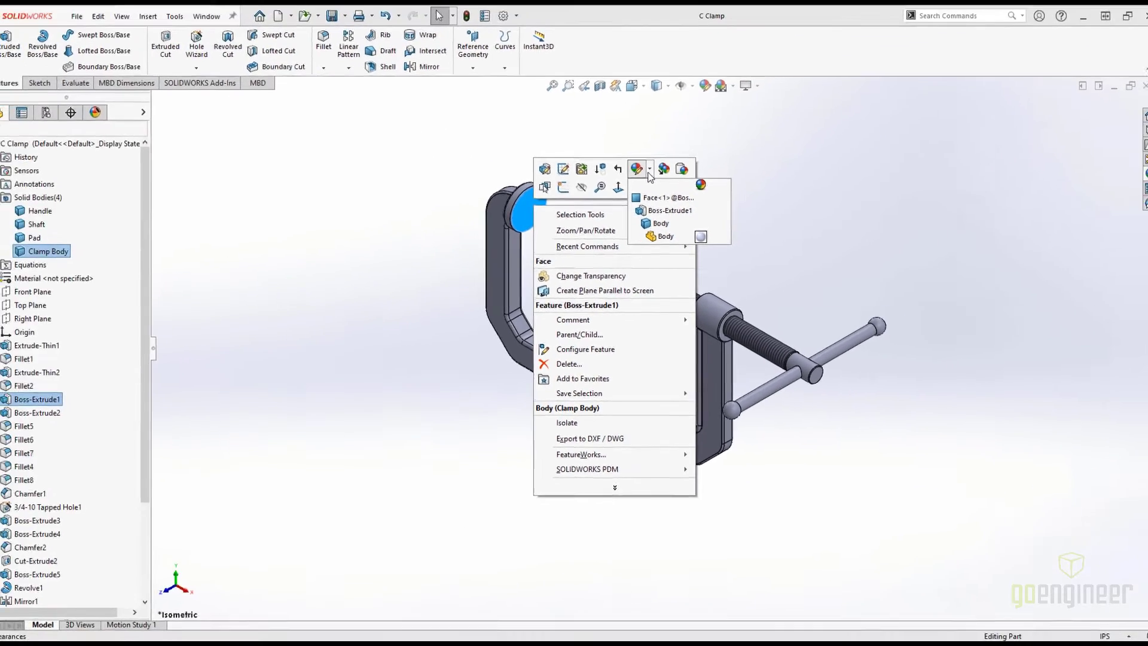
click(668, 236)
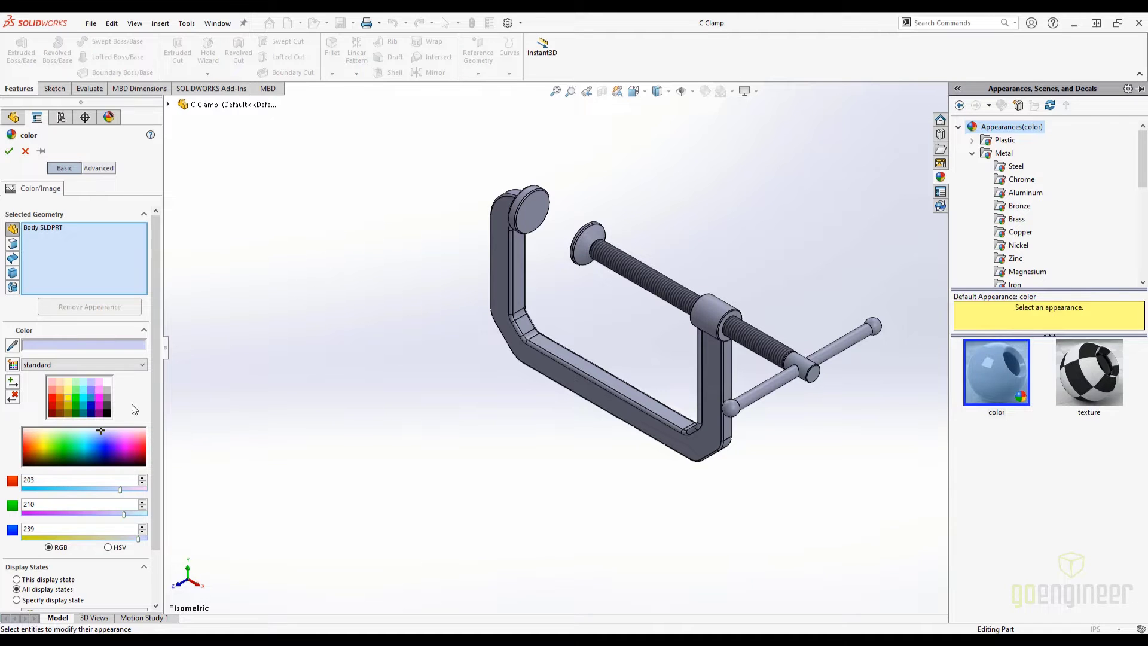
- Try teal and magenta swatches, then eyedrop blue RGB 37, 156, 193 from the web page image
click(88, 407)
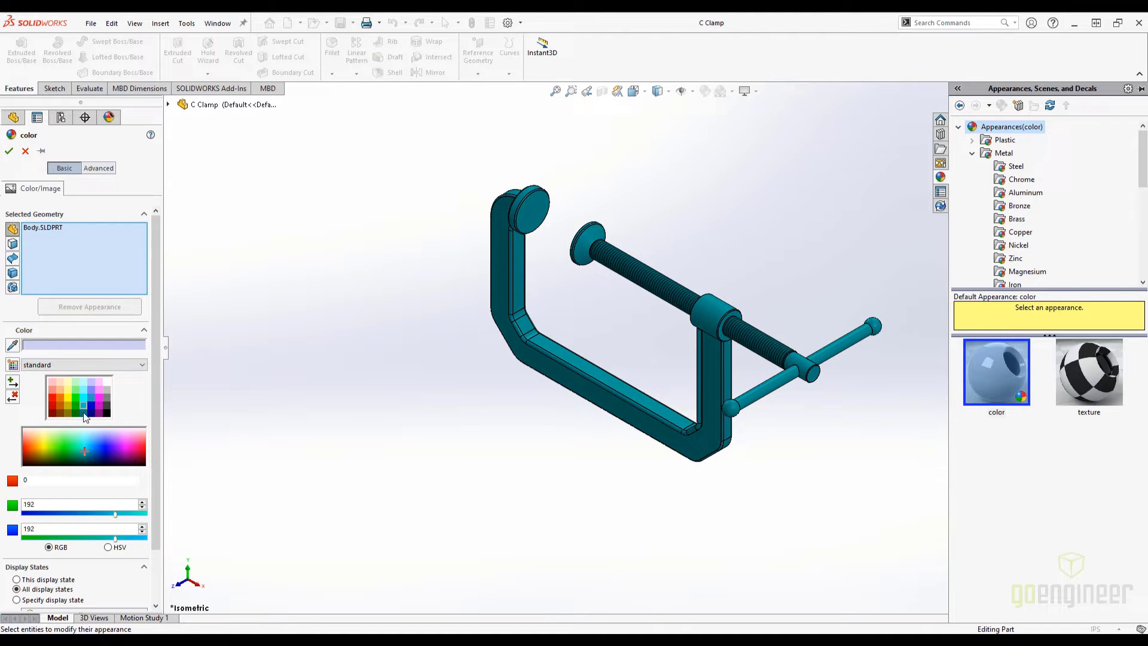
click(124, 441)
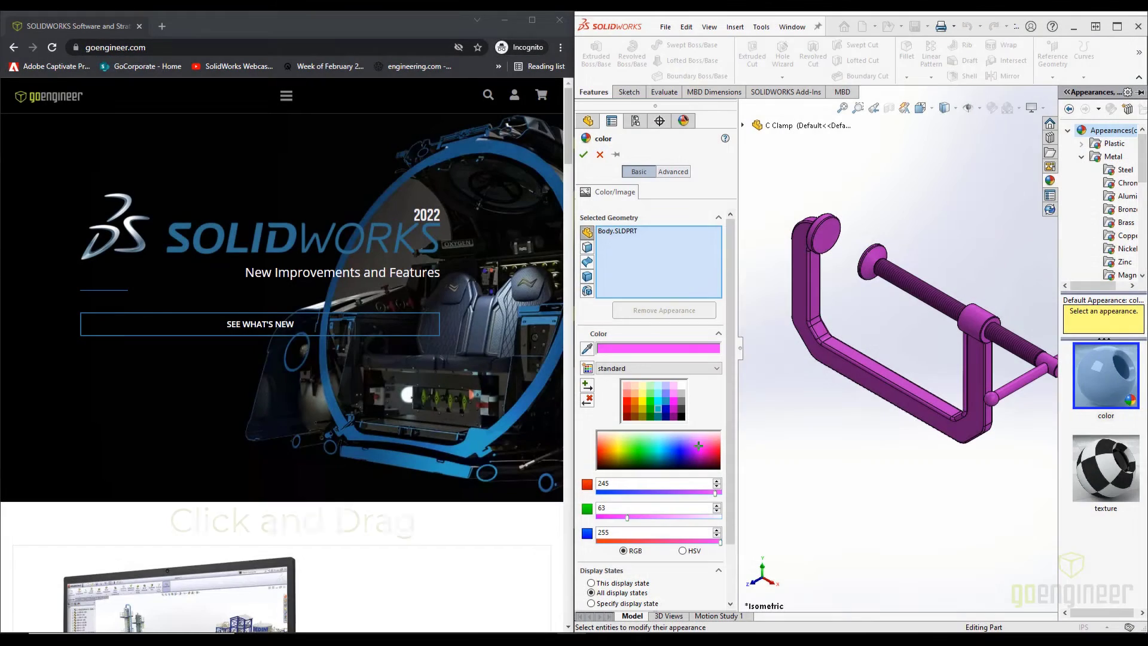
click(588, 348)
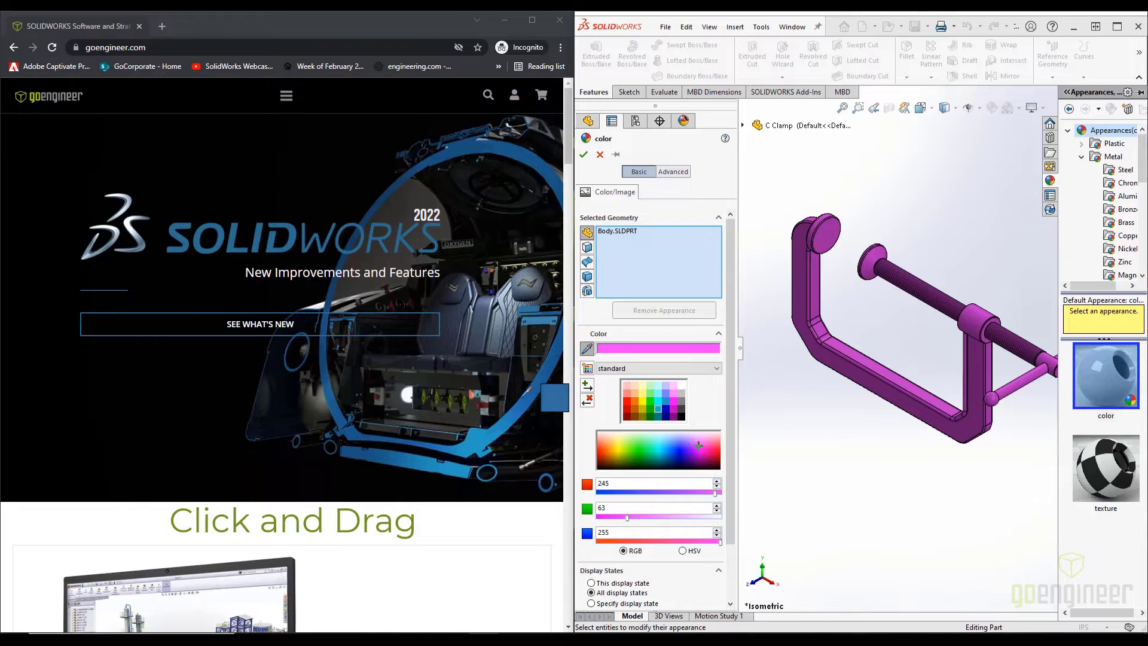
click(482, 434)
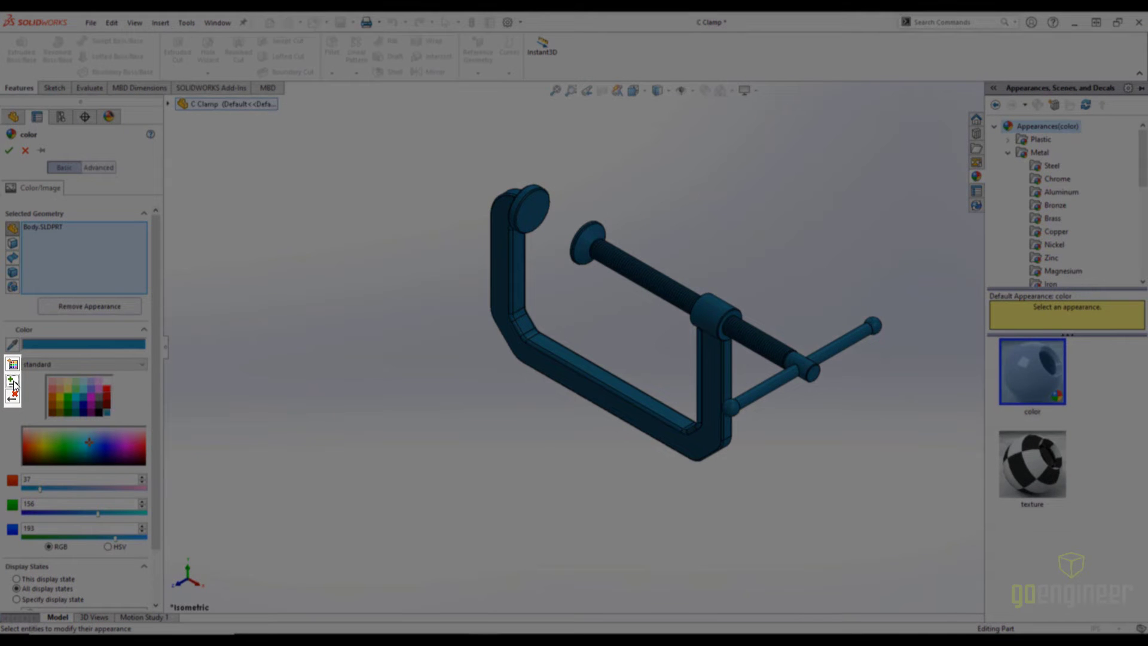
- Save the blue as a custom swatch and confirm it on the C Clamp part
click(12, 381)
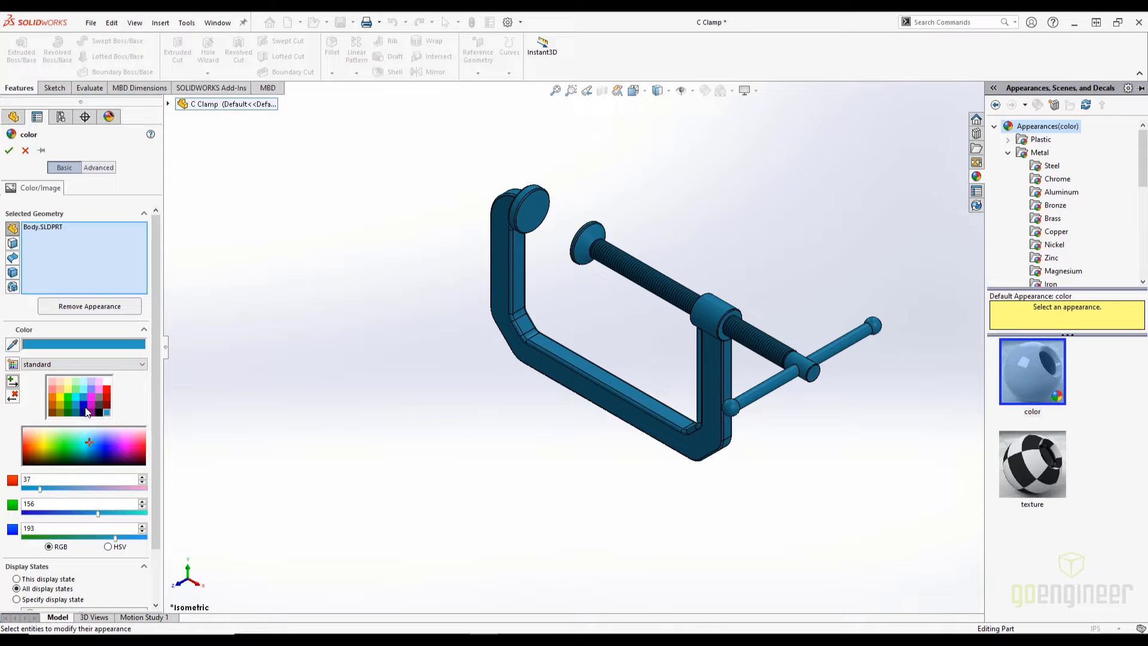
drag(159, 394, 159, 445)
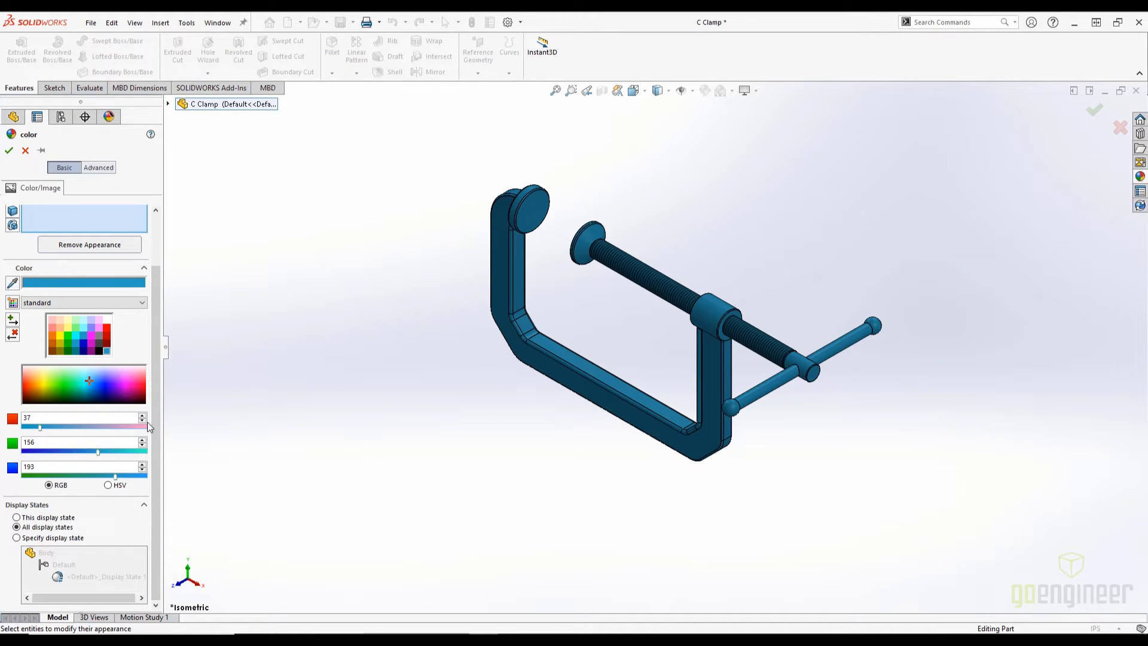
click(9, 151)
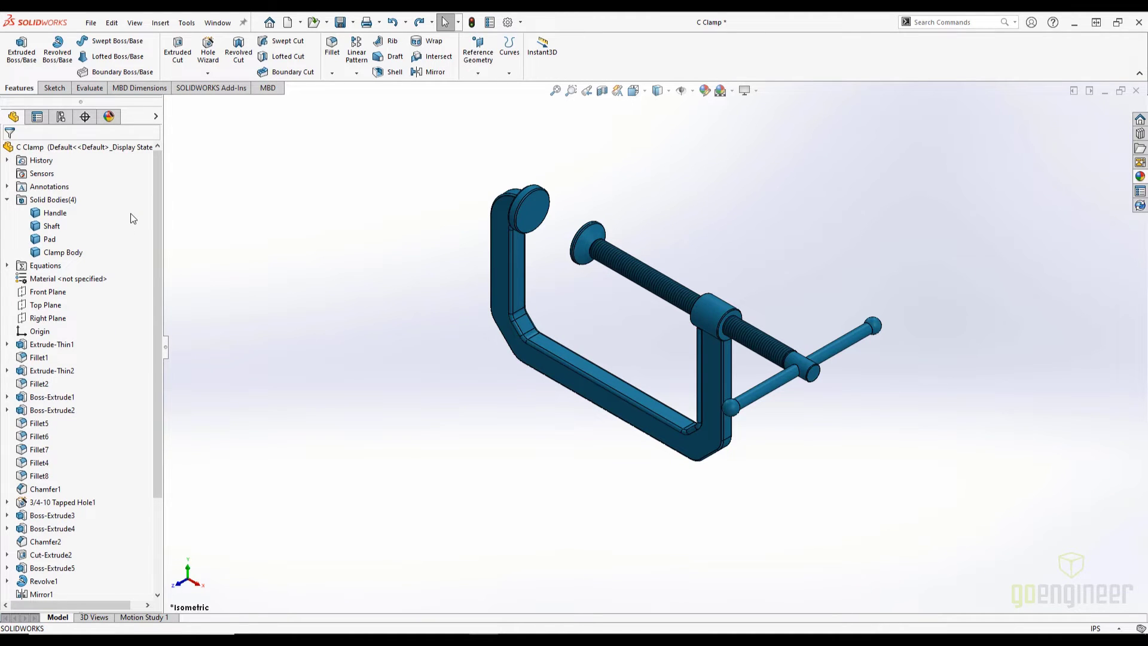
click(109, 117)
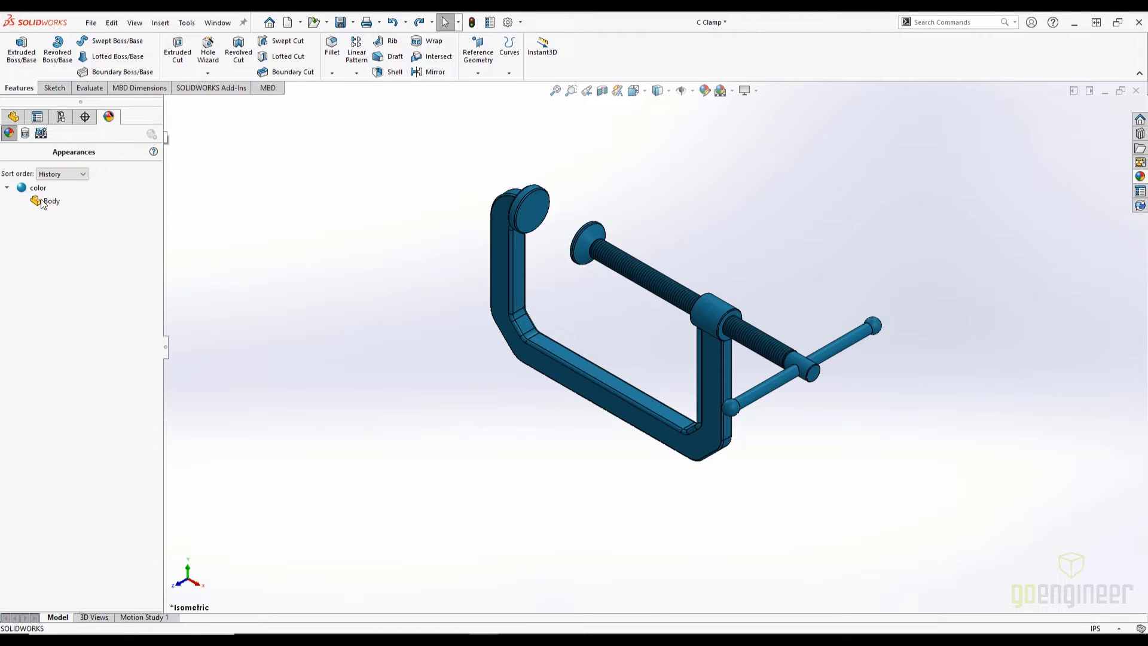
click(7, 189)
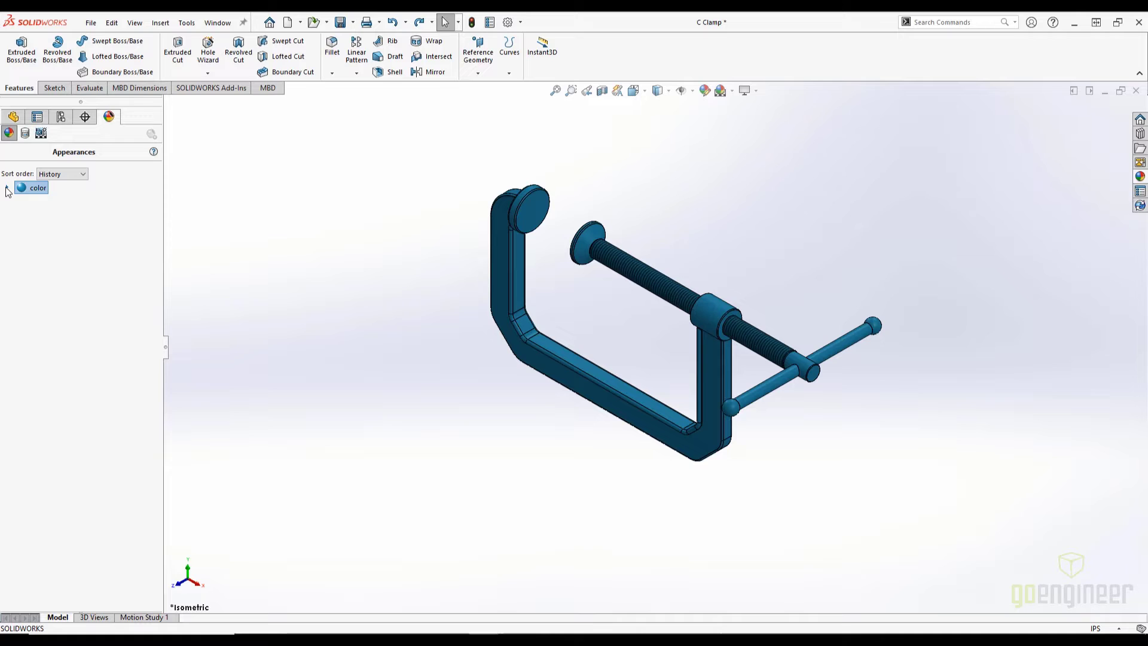
click(7, 189)
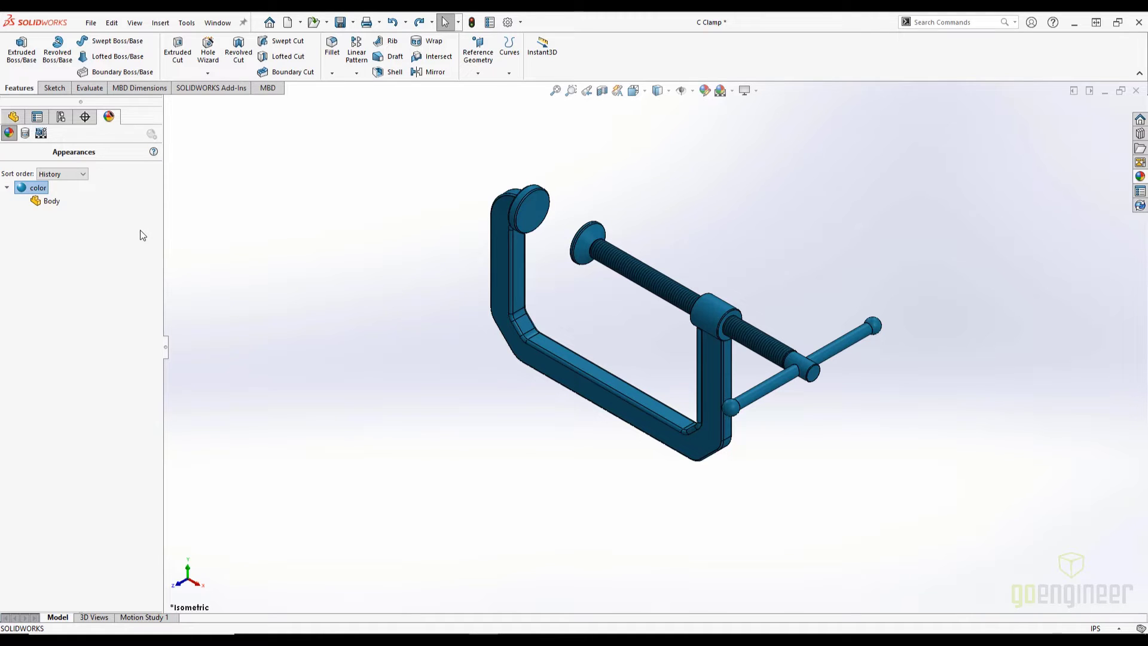
right_click(35, 188)
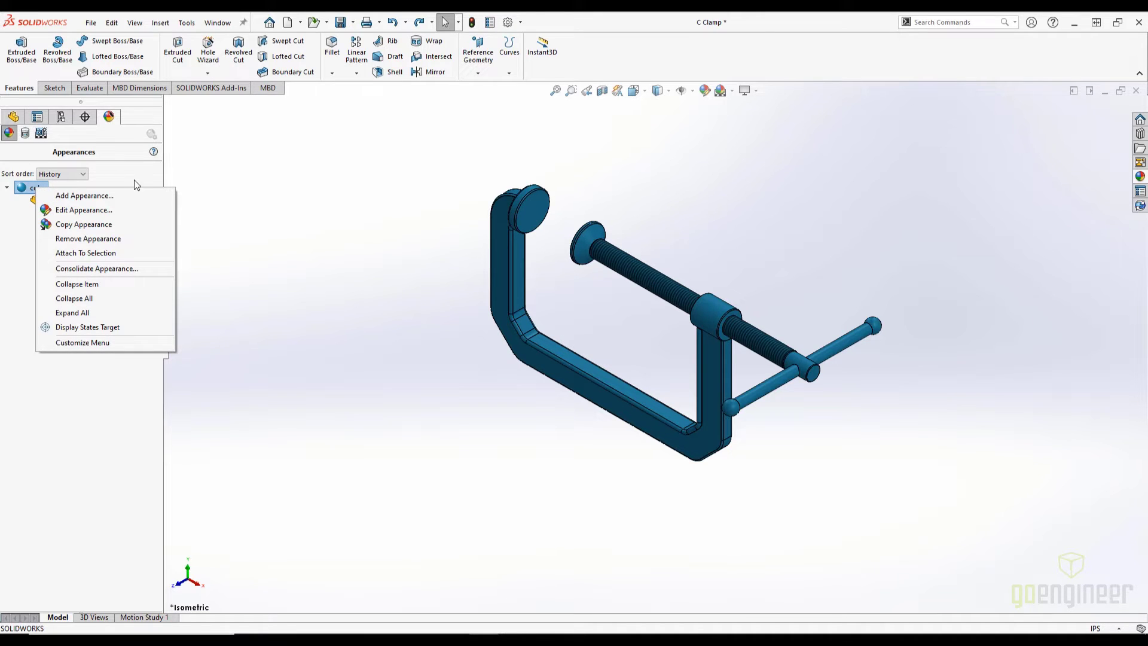
click(13, 116)
- Give the pad's round face and chamfer a light grey appearance
click(13, 116)
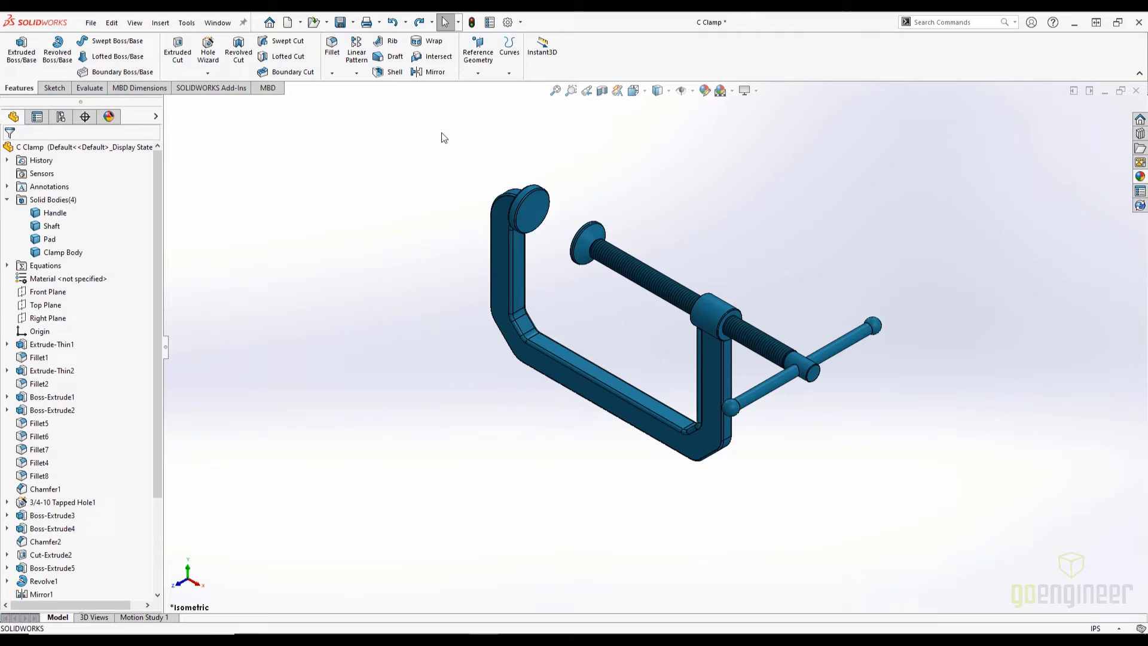
scroll(553, 219, down, 2)
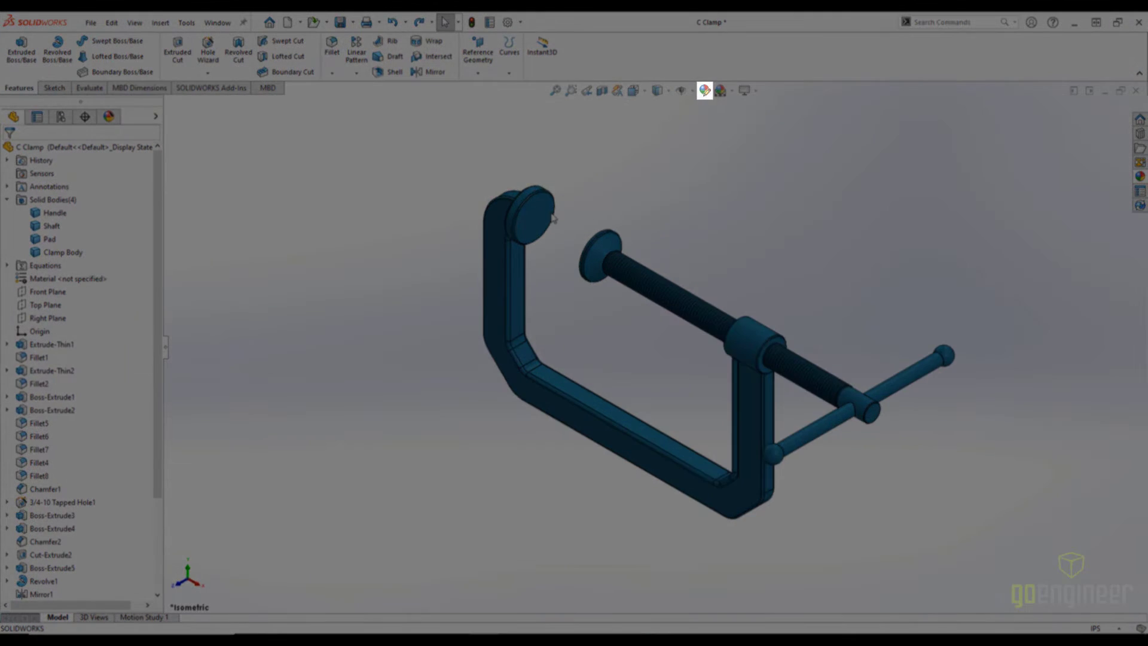
scroll(556, 215, down, 4)
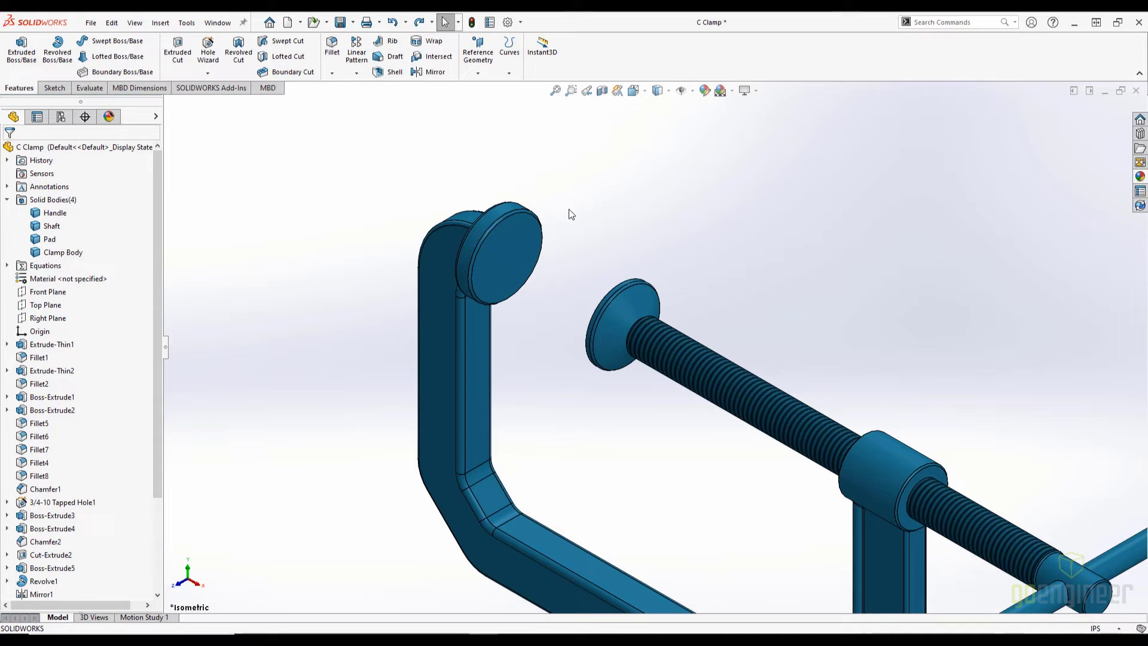
click(492, 231)
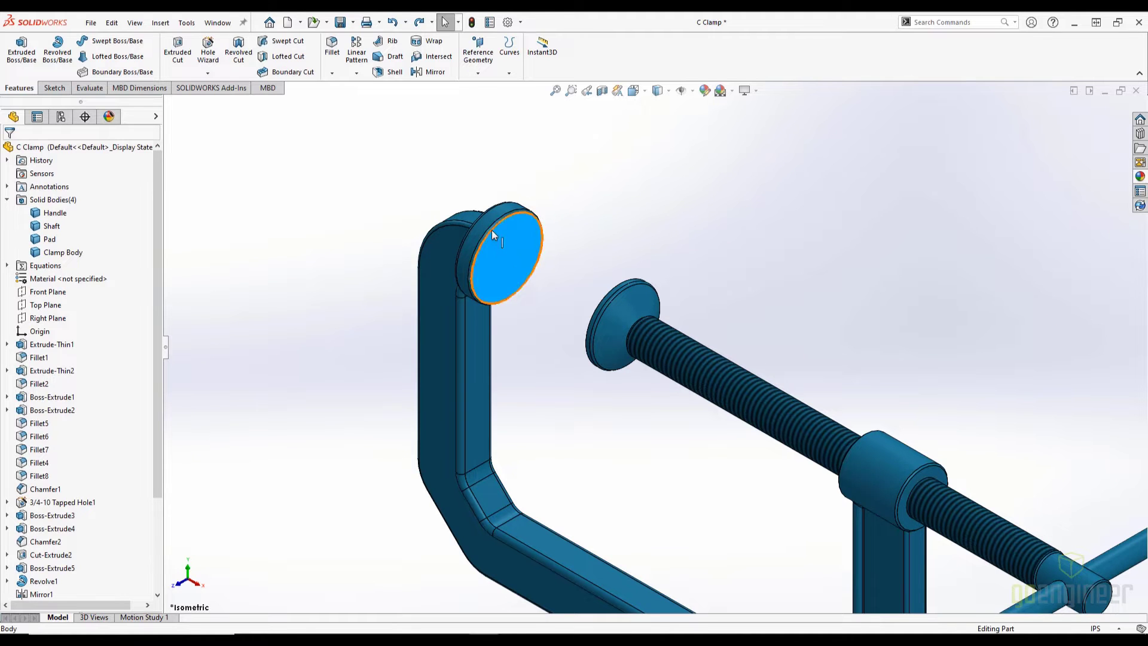
scroll(514, 236, down, 4)
ctrl+click(562, 257)
scroll(612, 286, up, 5)
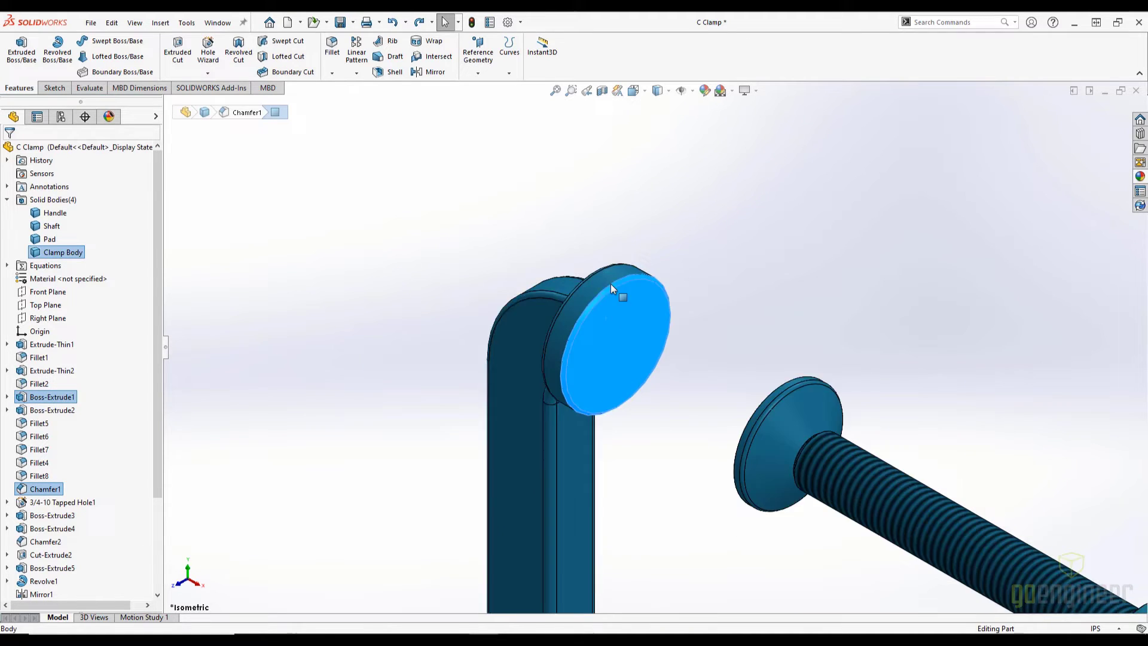
click(705, 94)
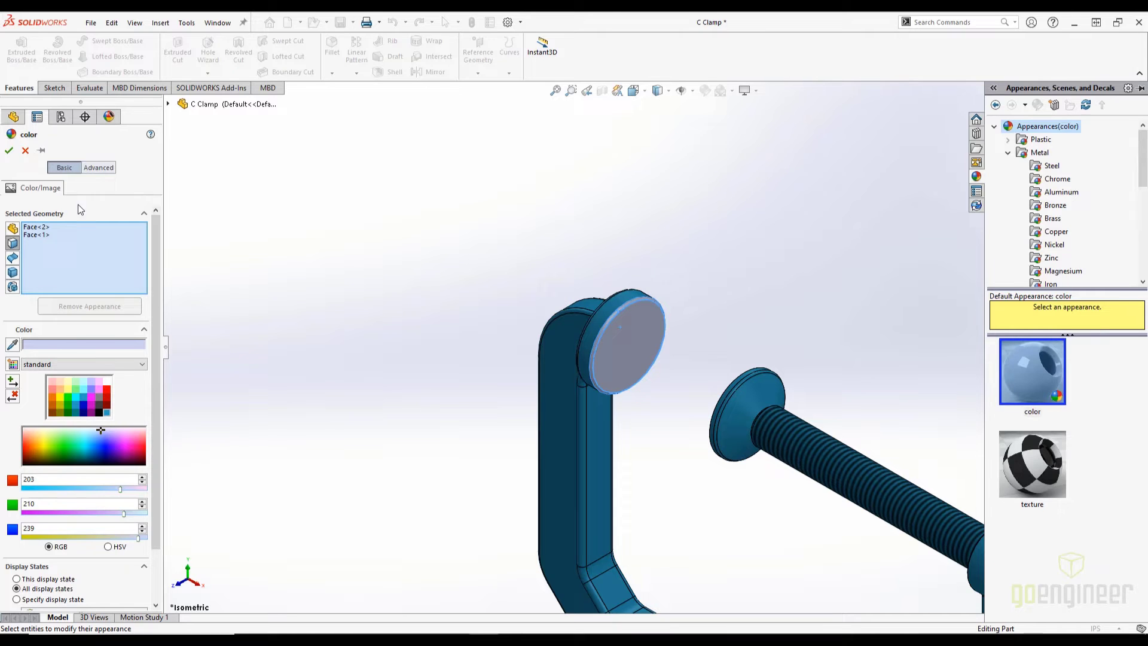
key(Return)
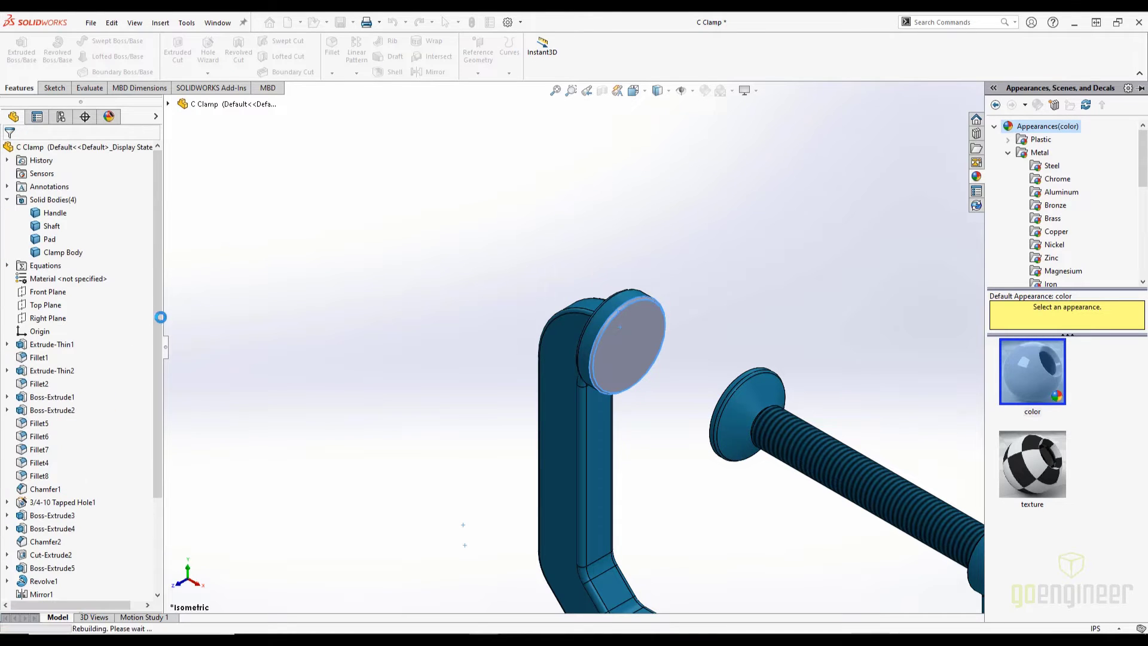
- Re-edit the whole C Clamp's appearance and confirm it stays blue, RGB 37, 156, 193
click(91, 151)
click(703, 94)
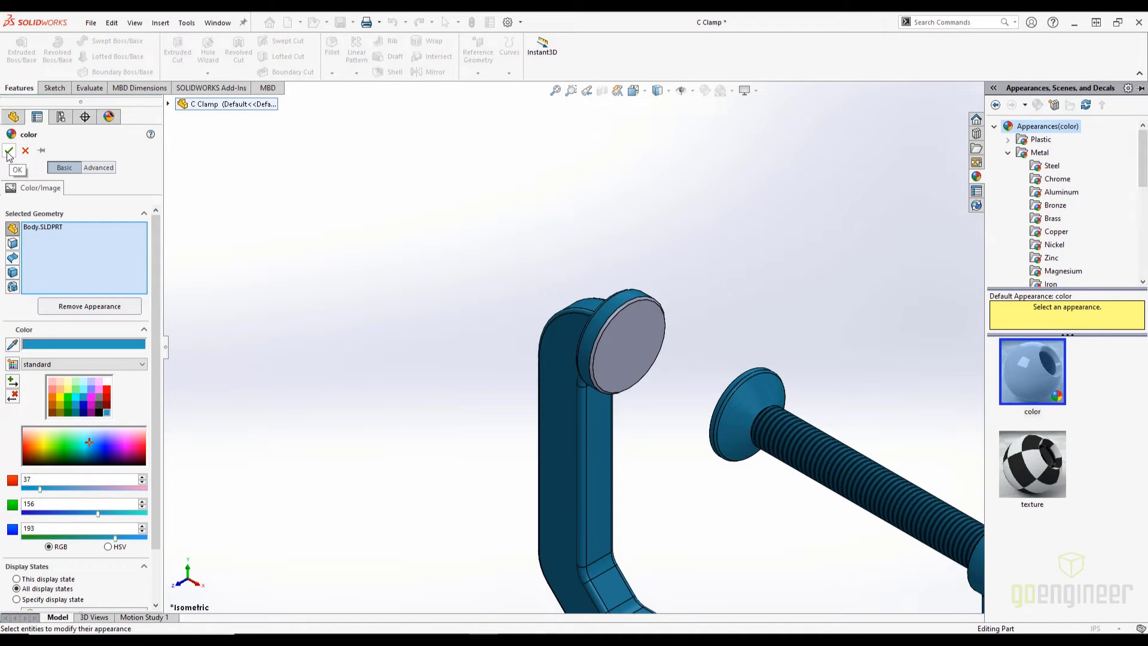
click(8, 153)
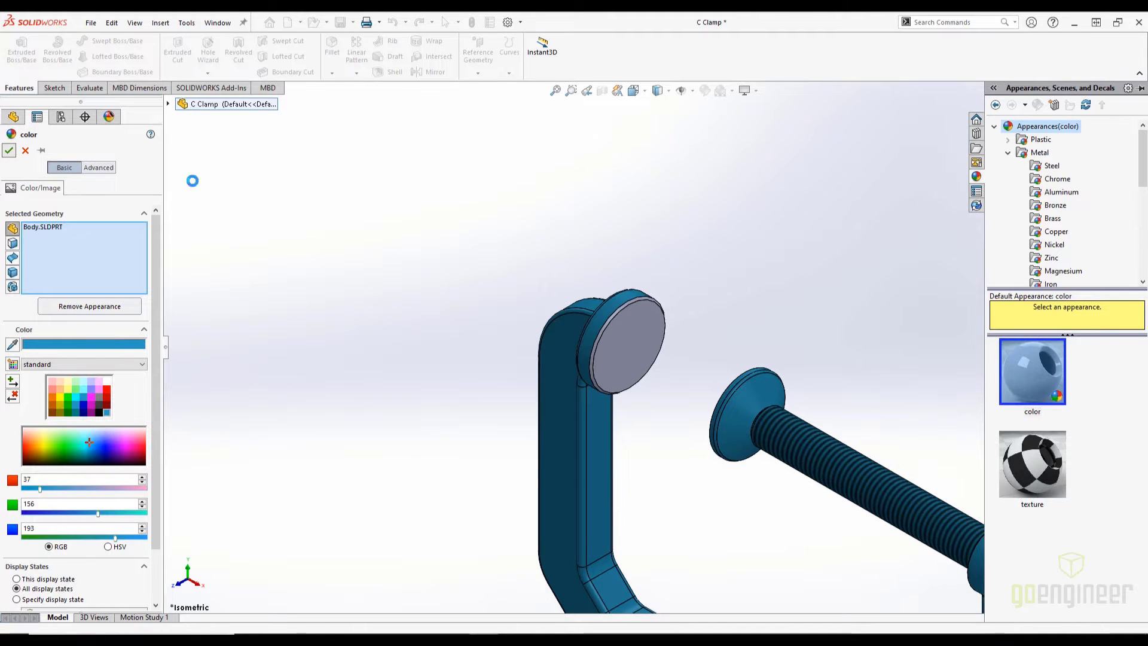
- Copy the pad face's grey appearance and paste it onto the threaded shaft
key(f)
scroll(547, 210, up, 2)
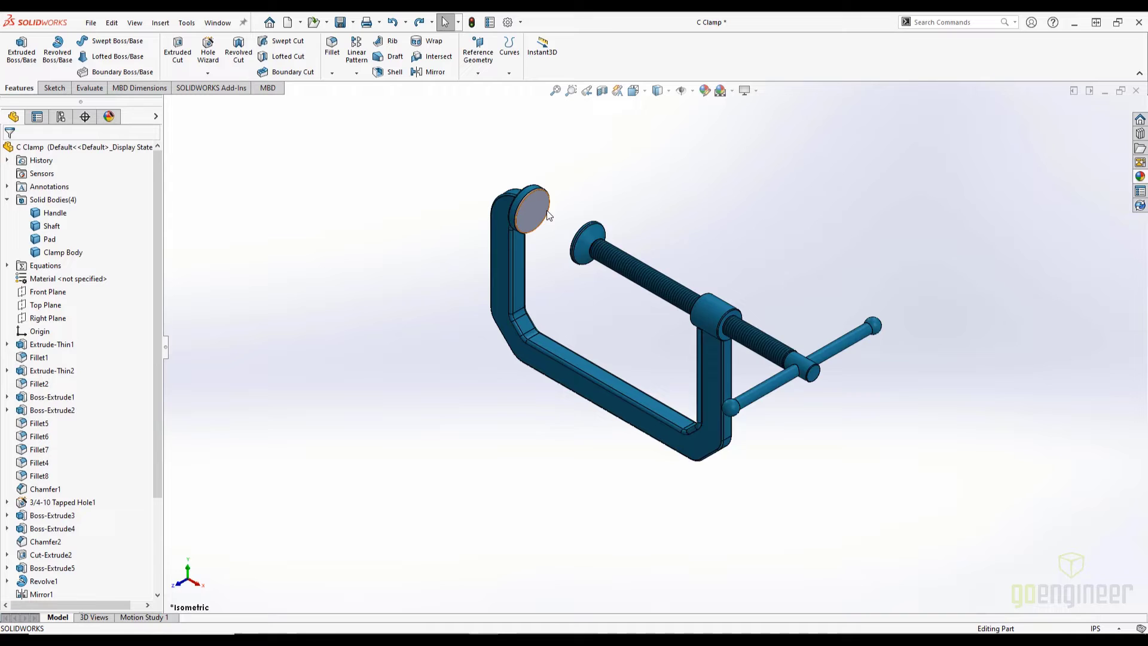
scroll(550, 221, down, 2)
right_click(546, 226)
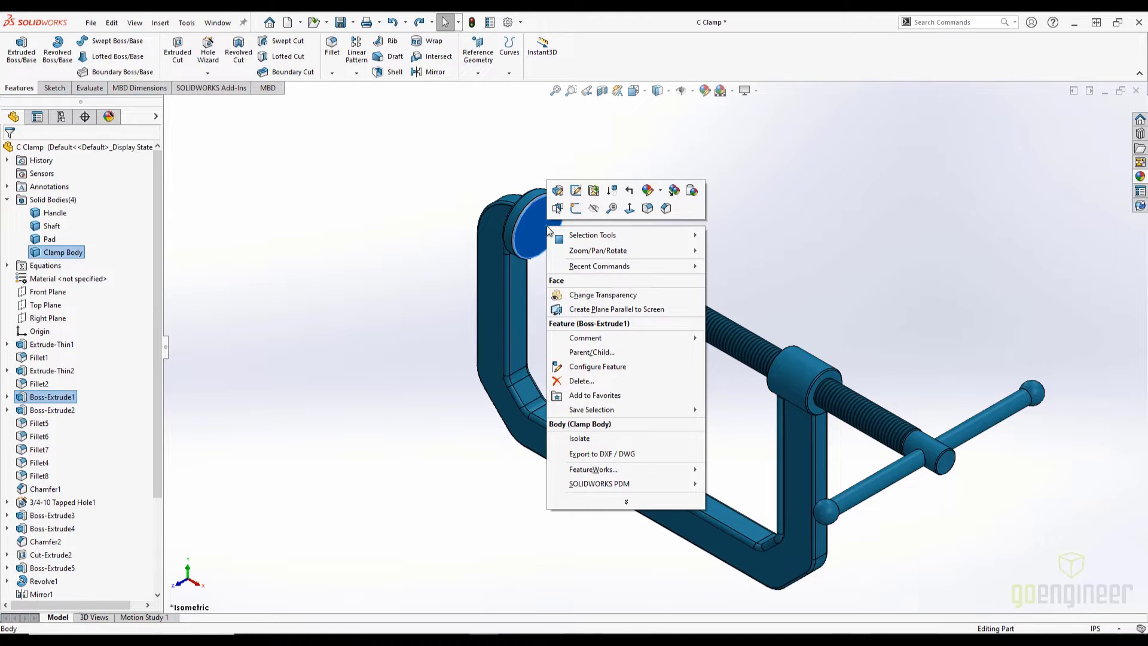
click(675, 191)
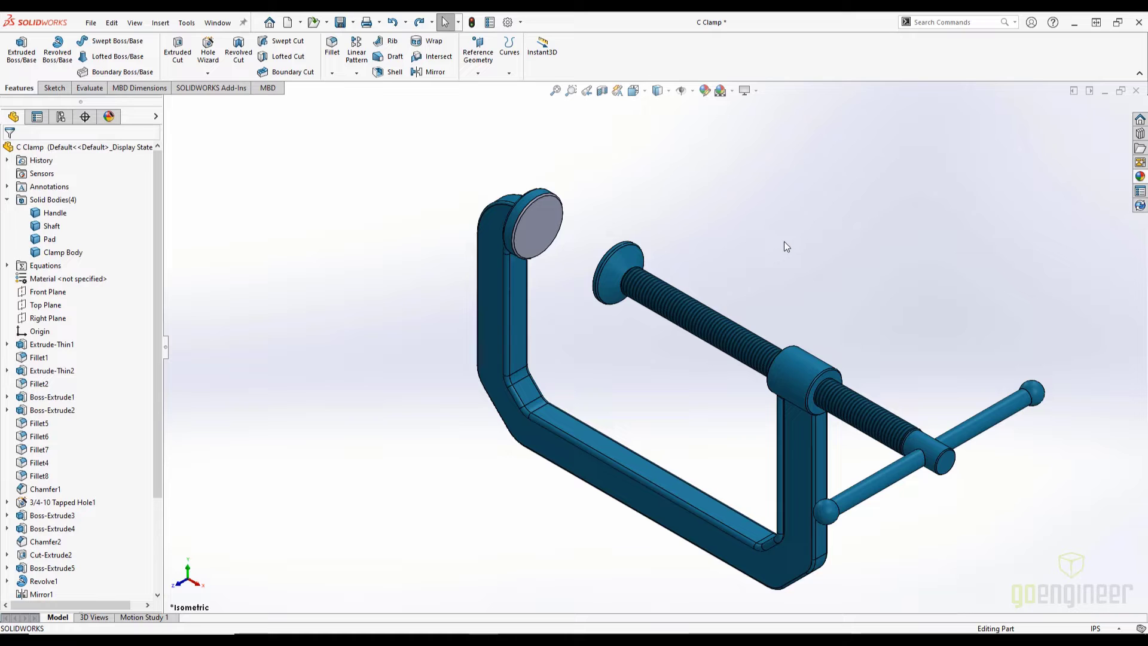
right_click(691, 308)
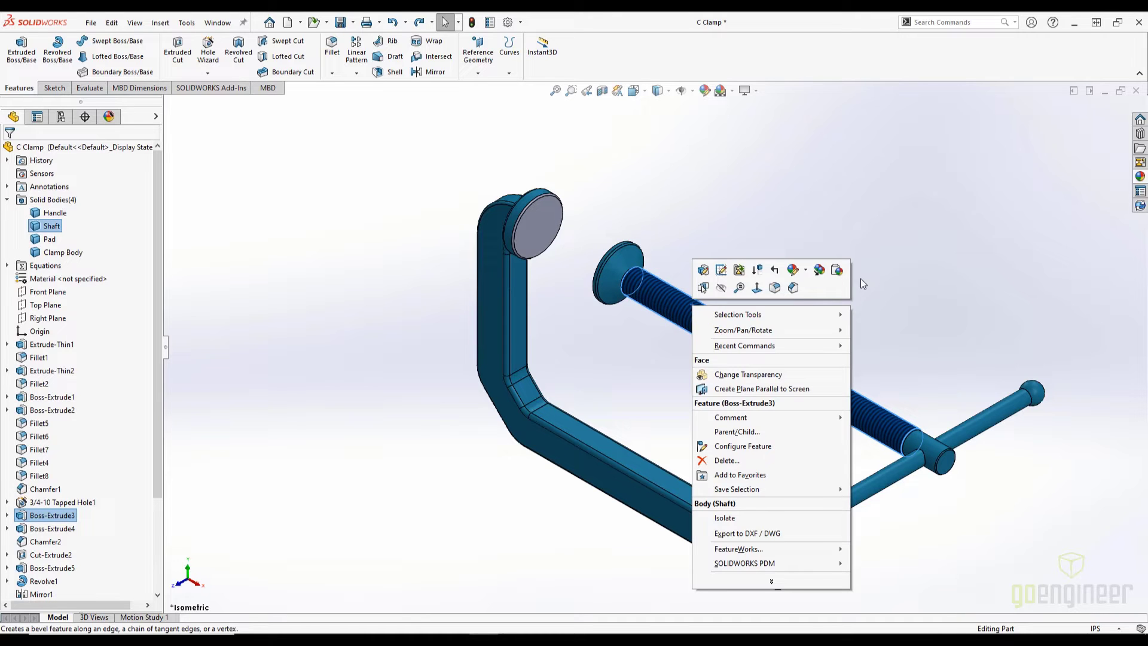
click(837, 271)
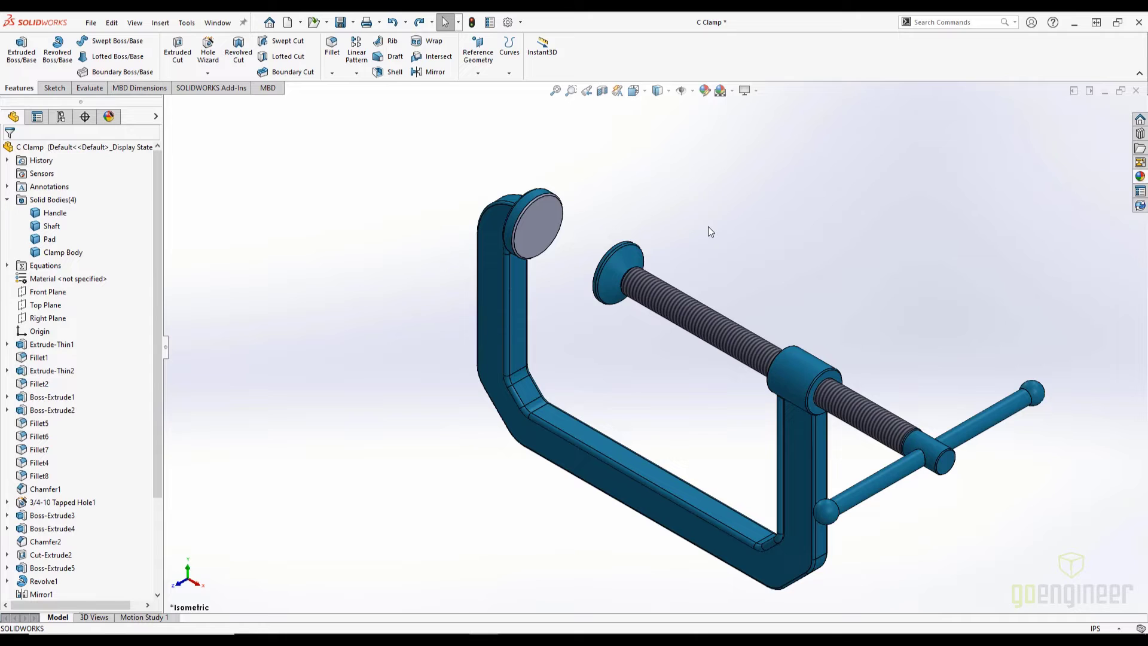
- Expand the display pane's appearance columns and review the part's appearances in DisplayManager
click(156, 117)
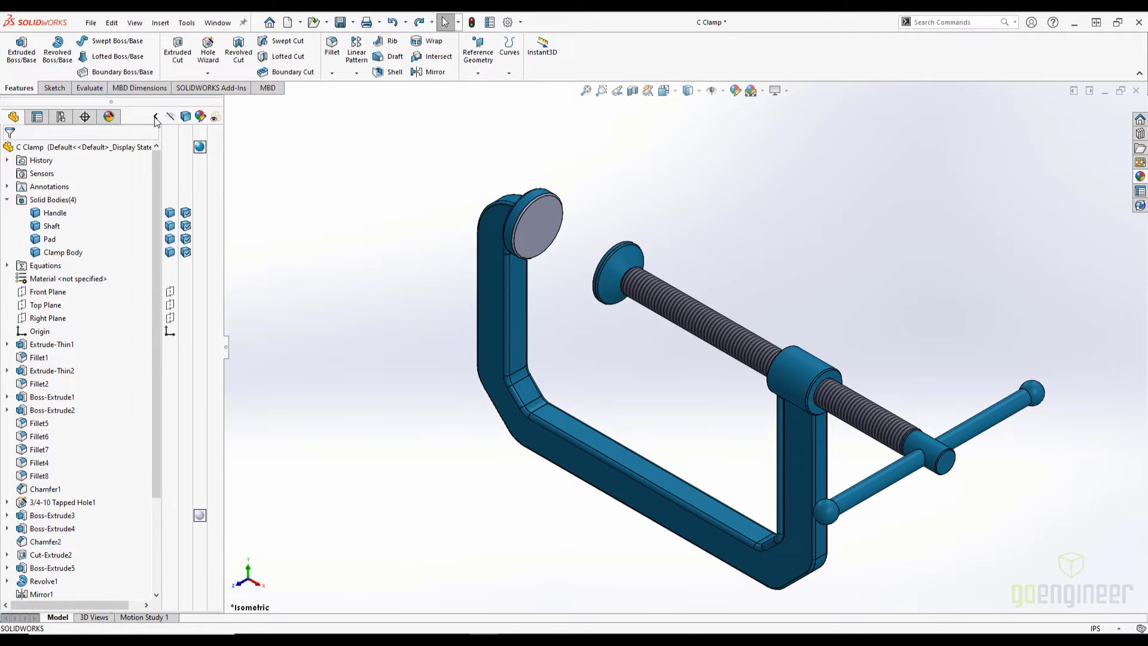
scroll(192, 359, down, 2)
scroll(199, 371, up, 2)
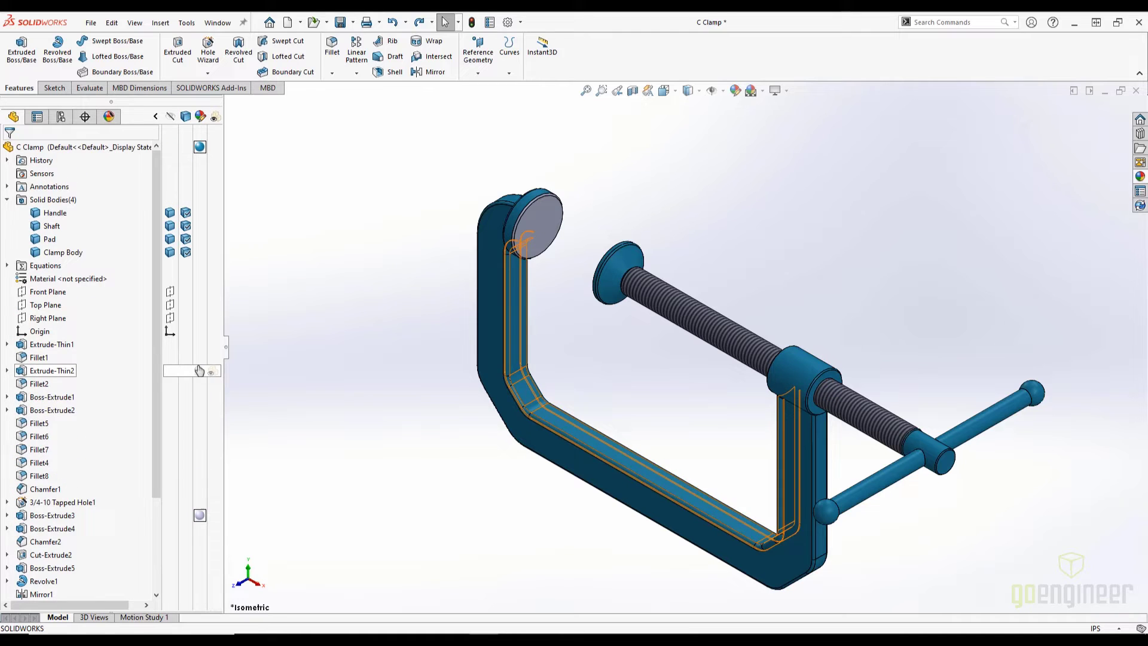
right_click(199, 150)
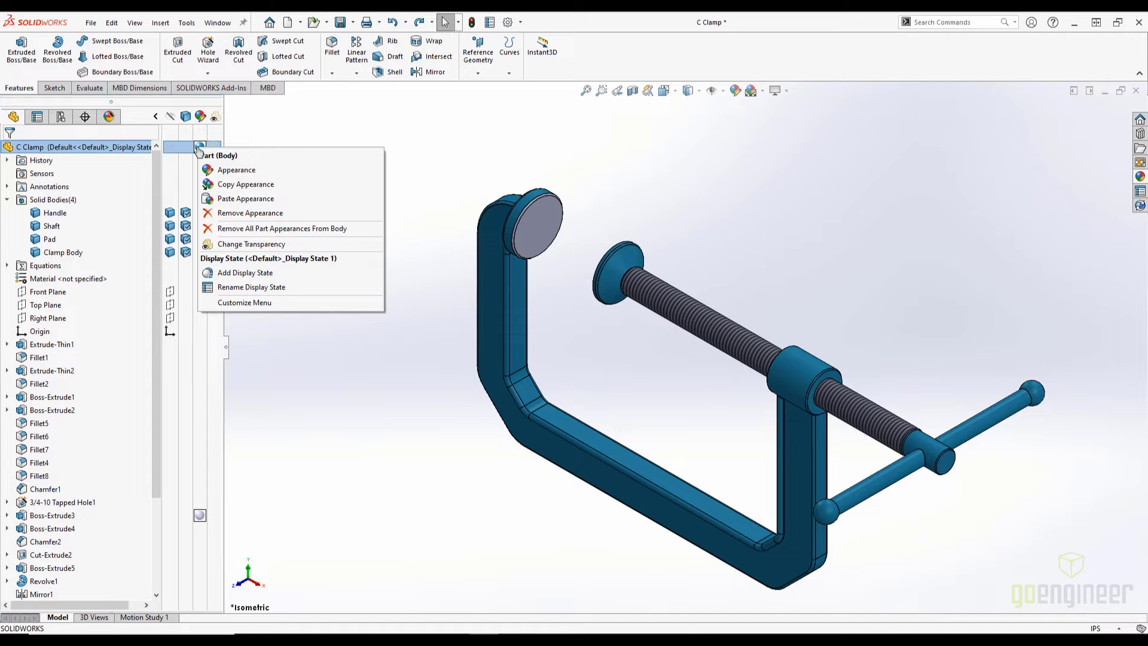
click(335, 130)
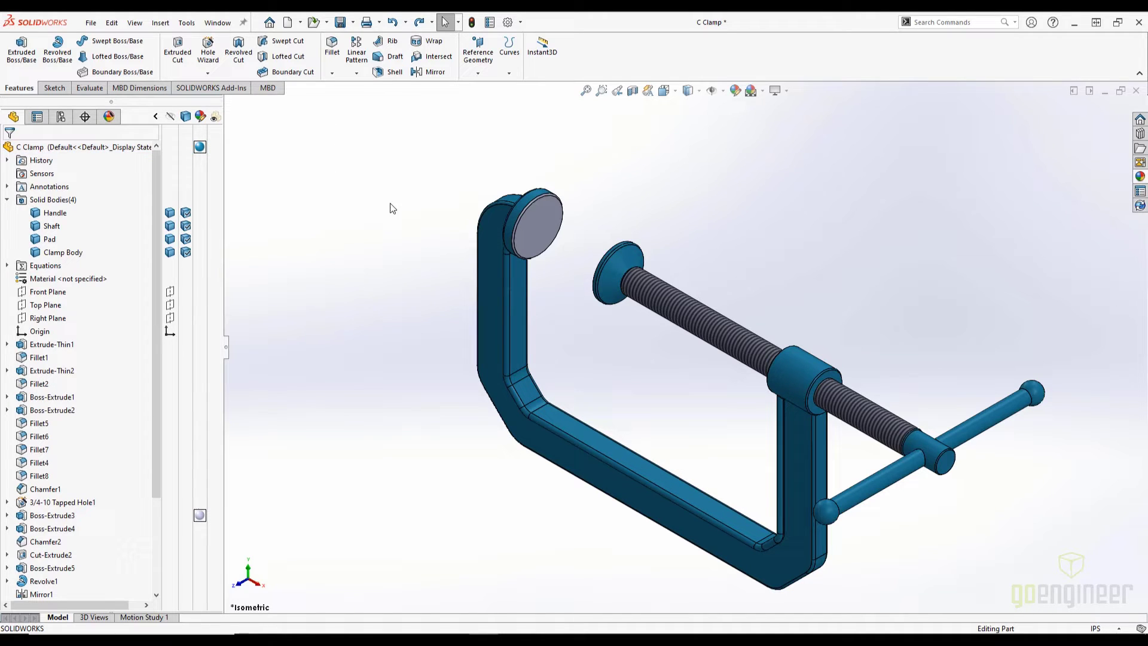
scroll(546, 226, down, 2)
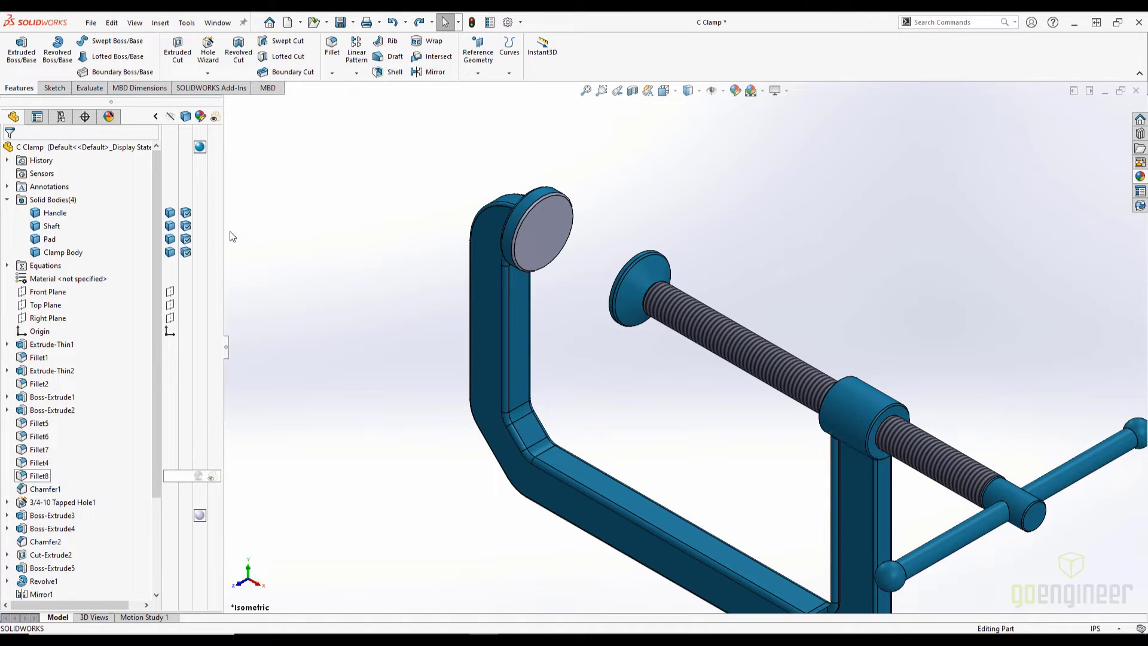
click(108, 117)
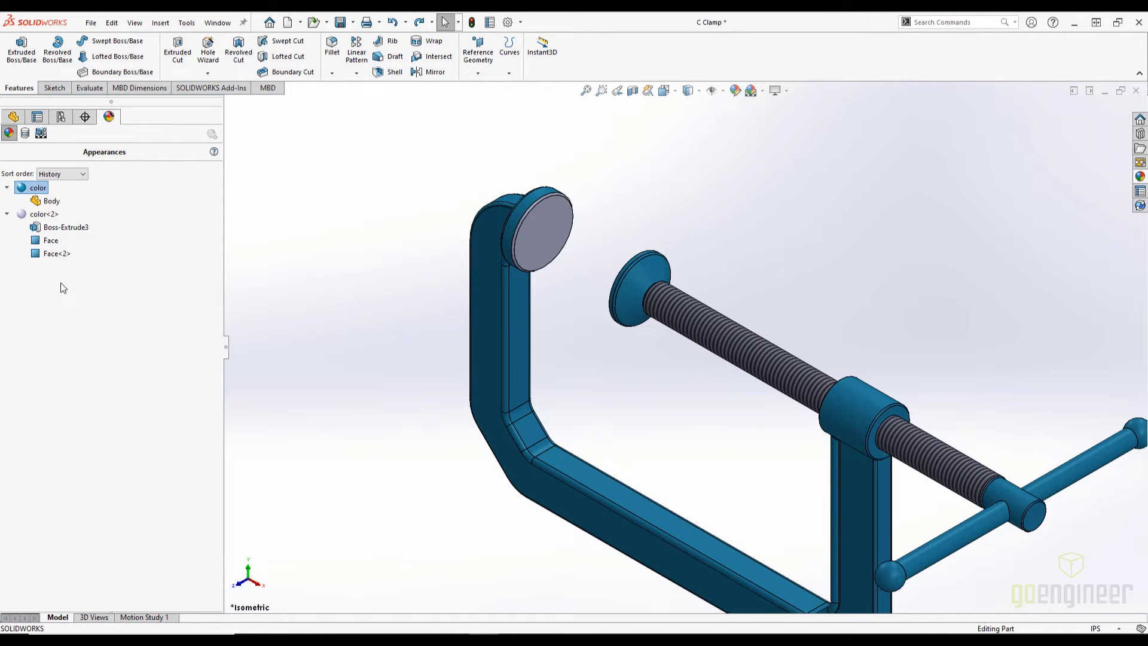
click(13, 117)
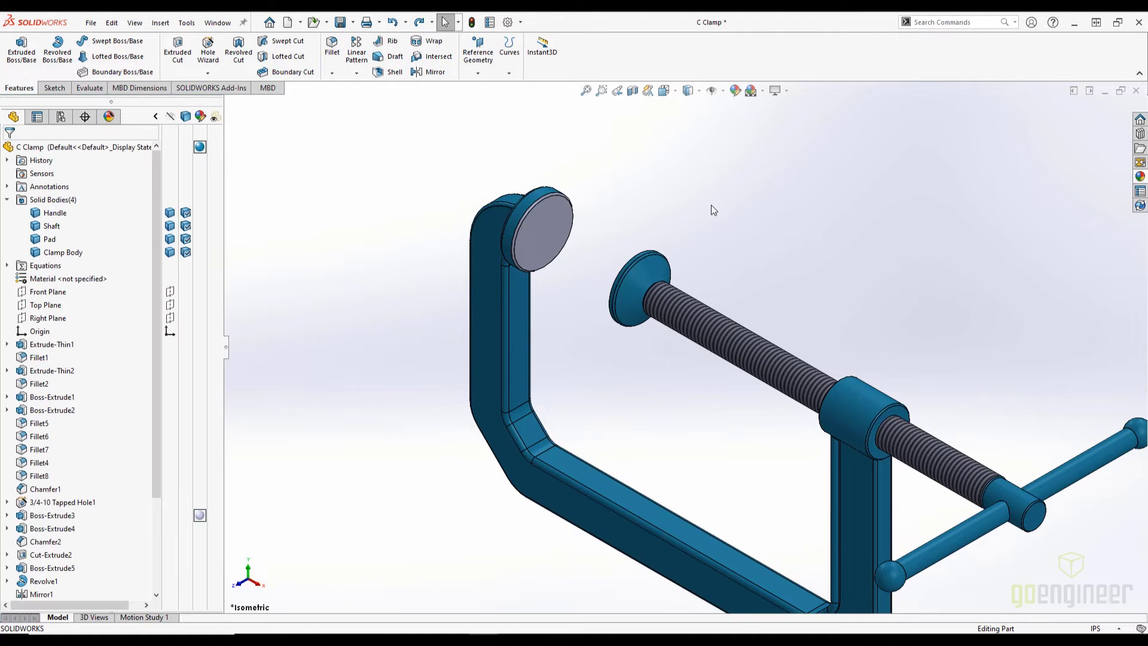
key(f)
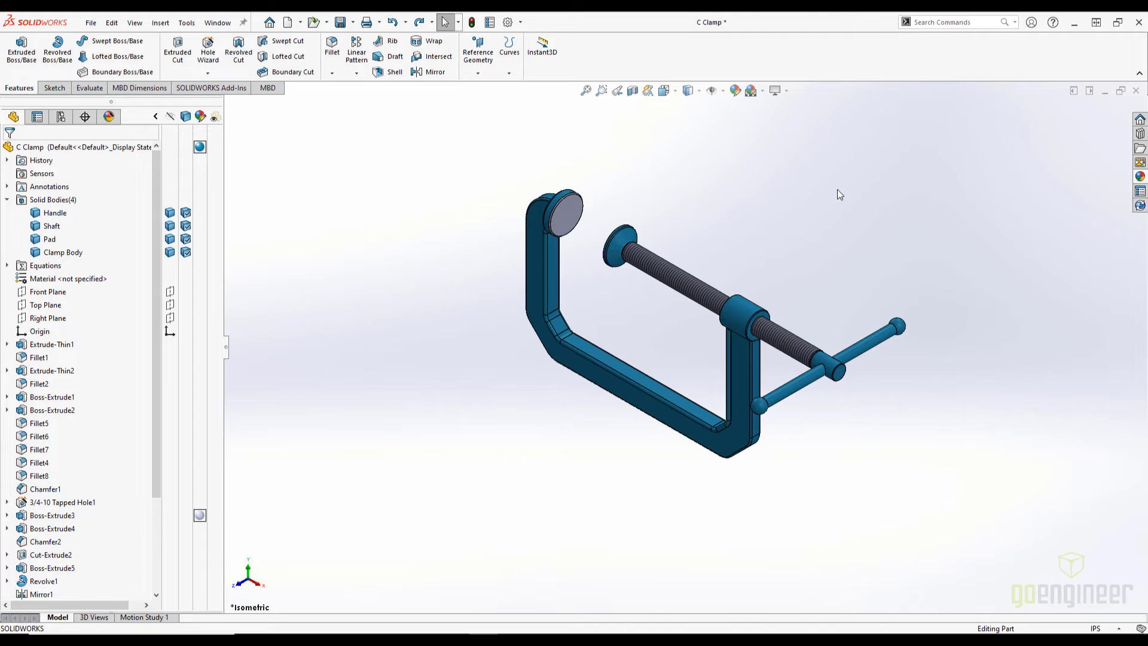
- Drag a swatch from the Metal > Bronze library onto the clamp, applying it at Part level
click(1140, 177)
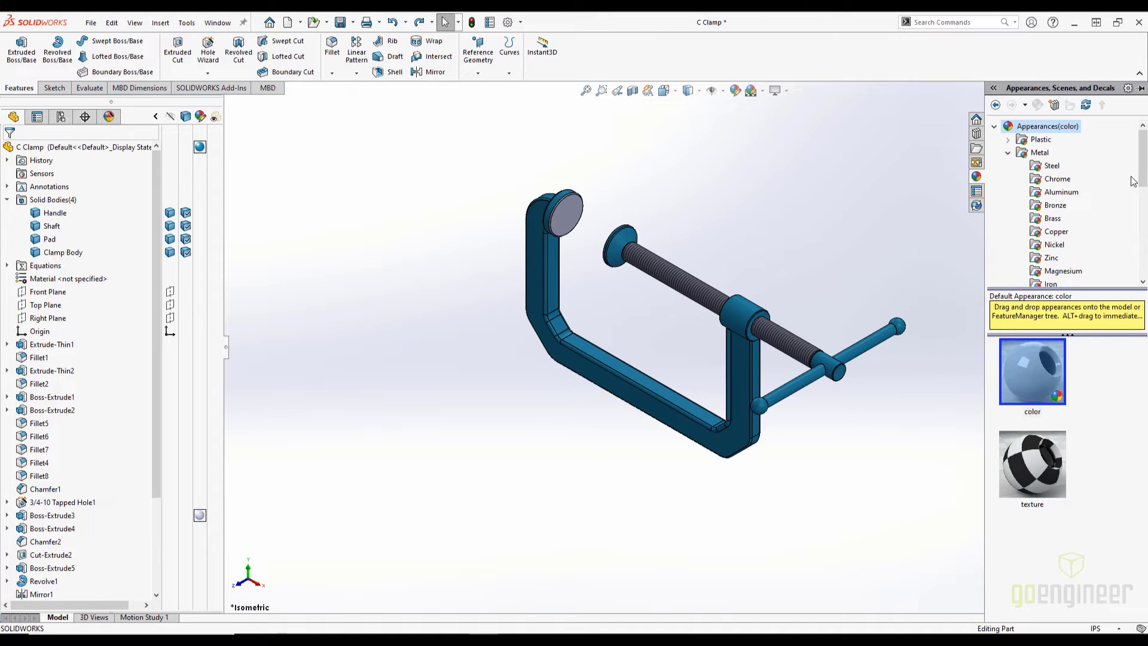
scroll(1103, 203, down, 3)
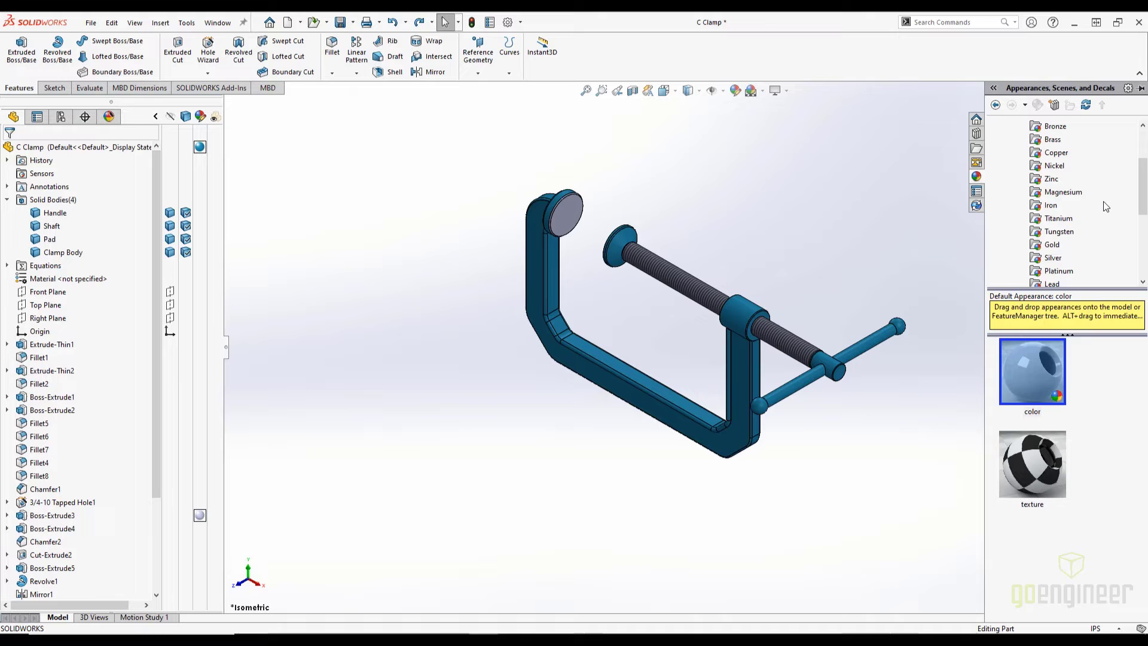
scroll(1107, 221, down, 3)
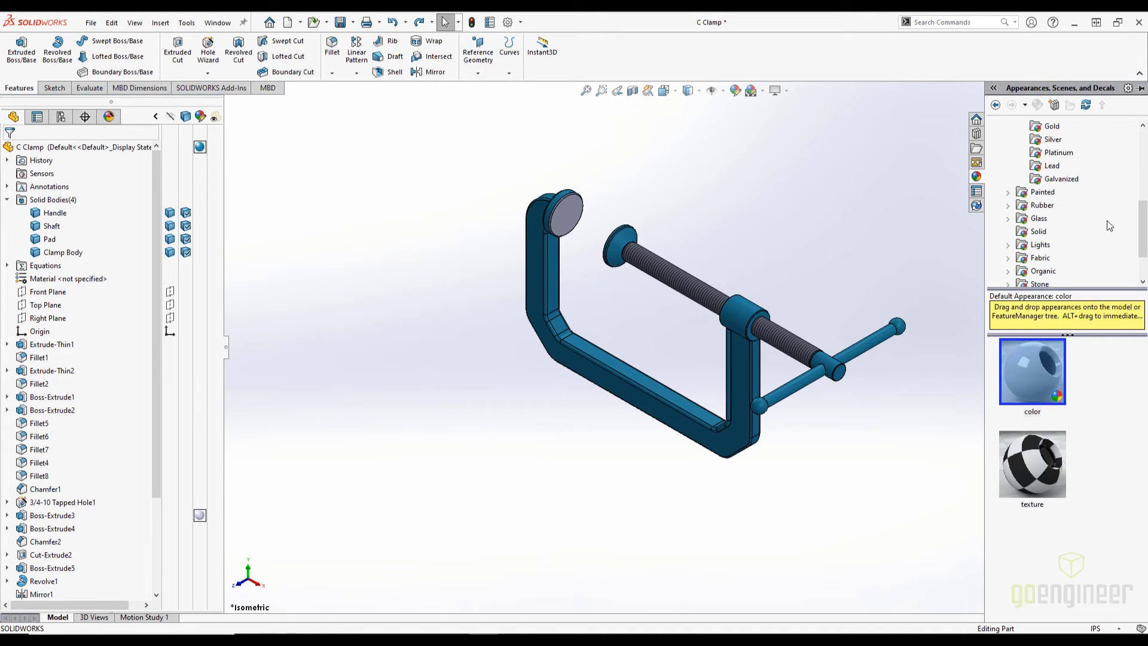
scroll(1106, 217, up, 5)
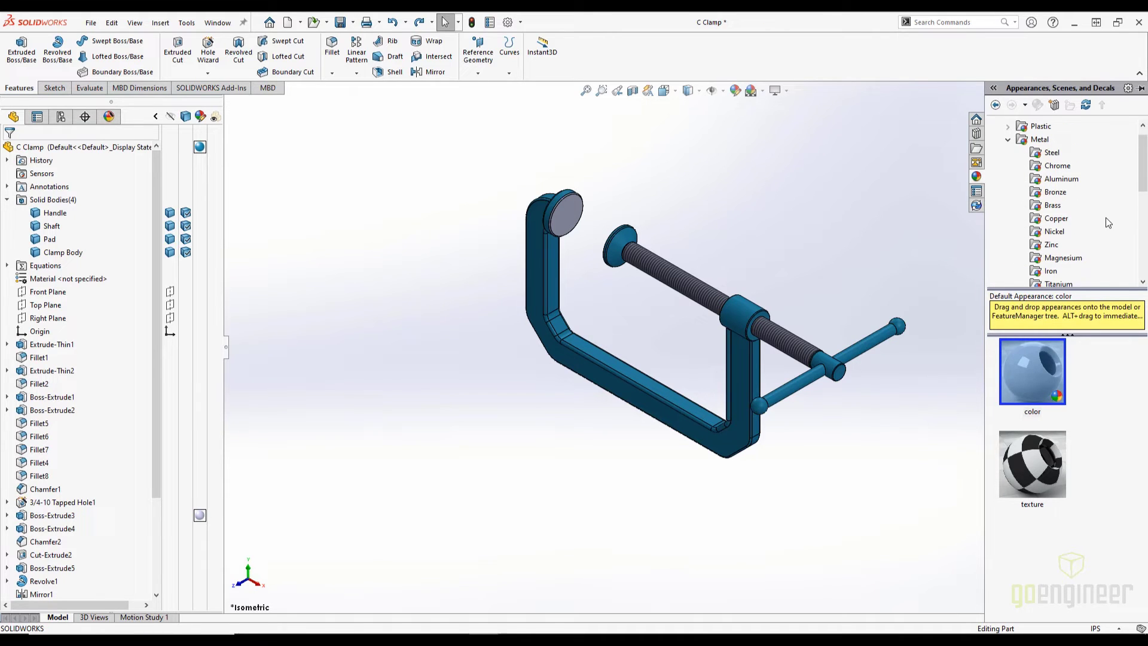
click(1057, 194)
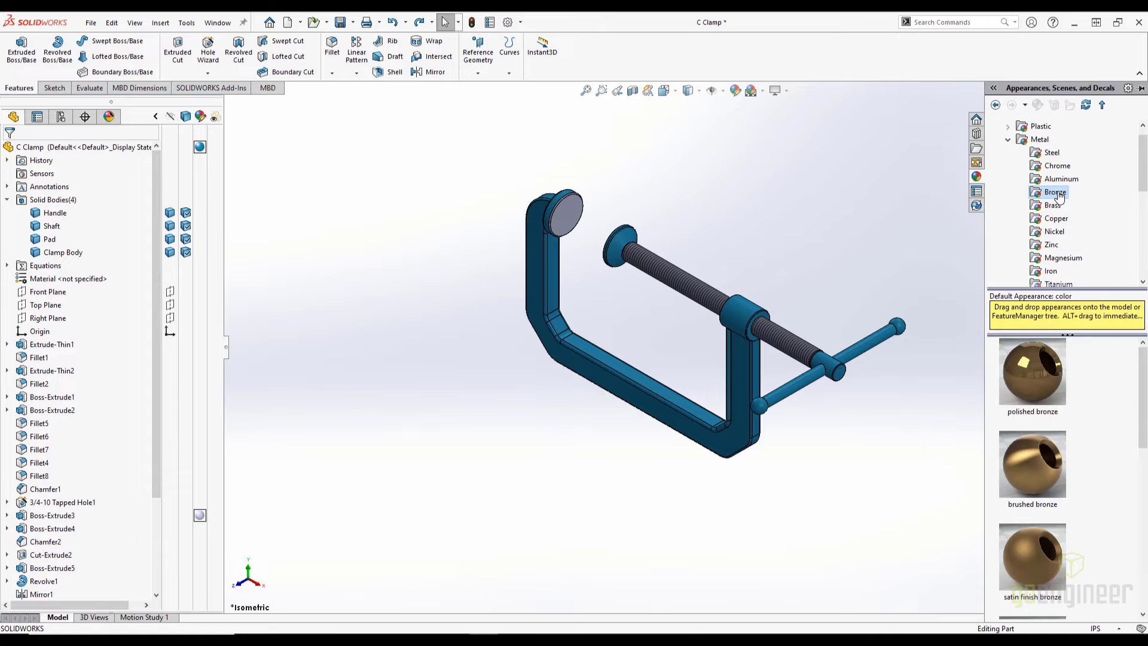
drag(987, 264, 935, 264)
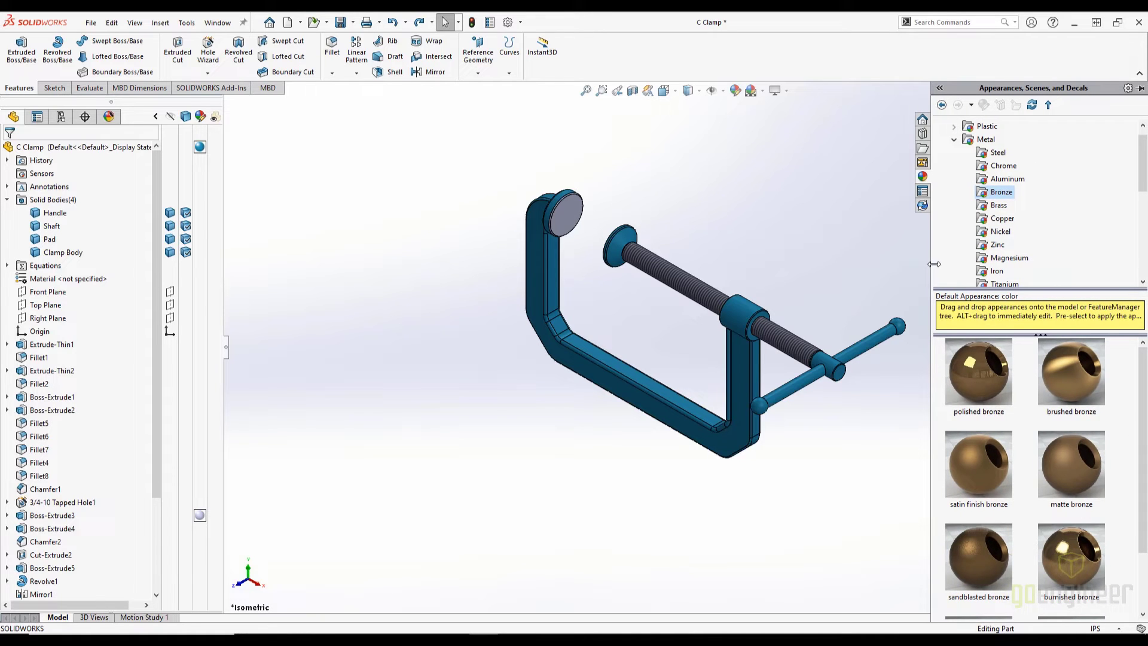
mouse_move(1078, 372)
mouse_down()
mouse_move(713, 357)
mouse_move(625, 392)
mouse_up()
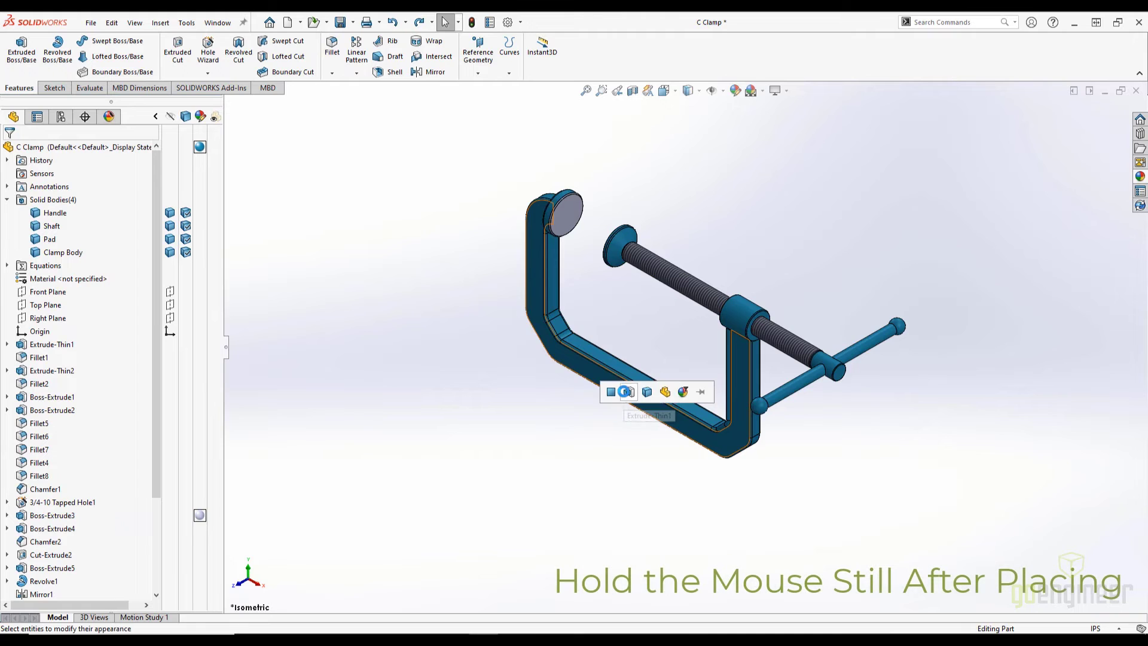
click(665, 392)
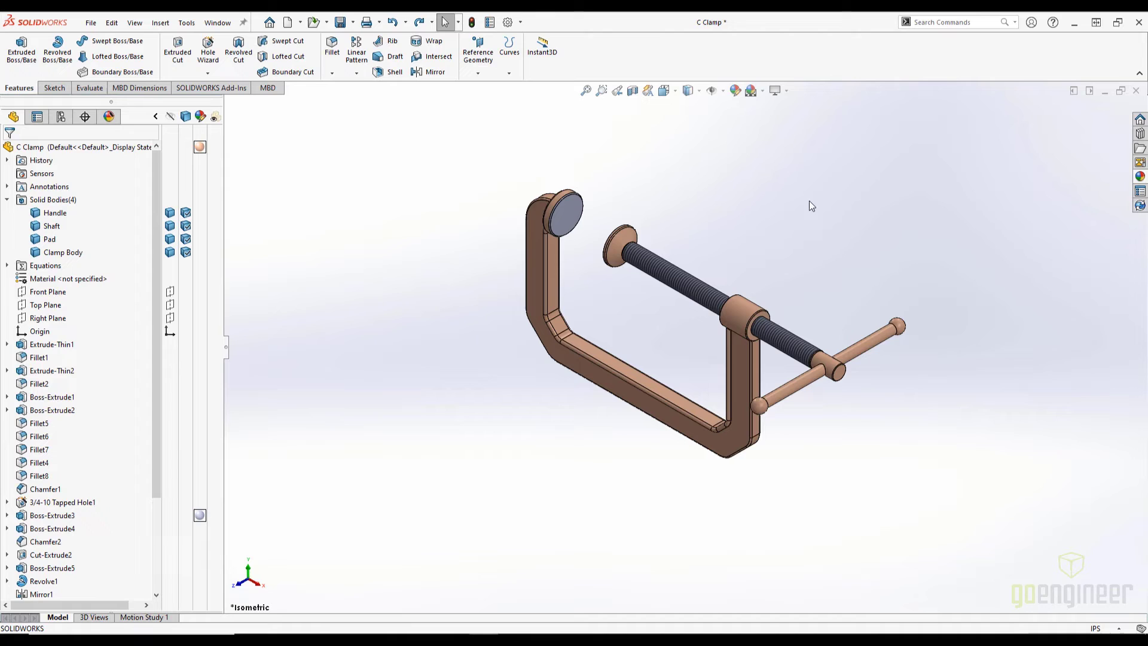
- Turn on RealView graphics for the clamp
click(787, 92)
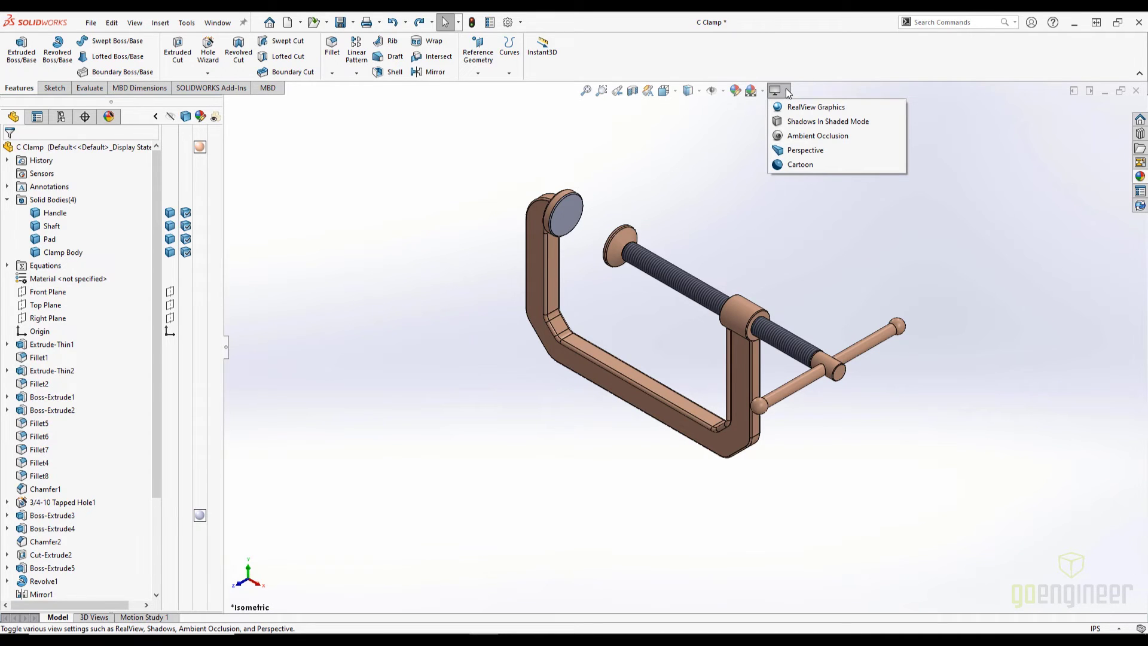
click(800, 106)
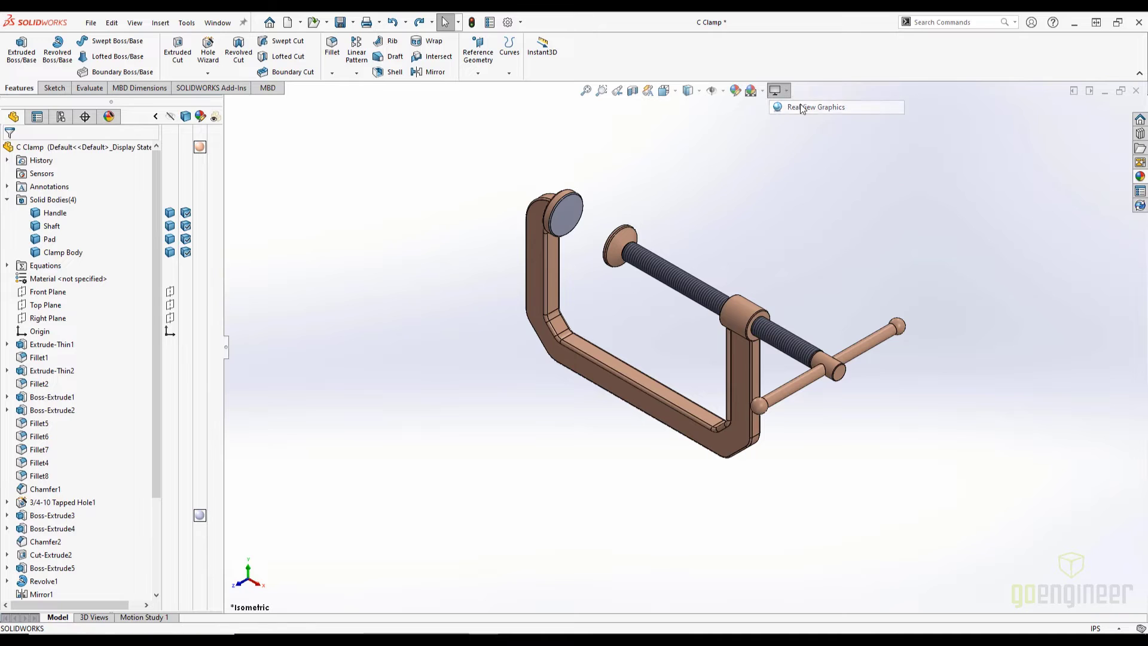
scroll(706, 344, down, 3)
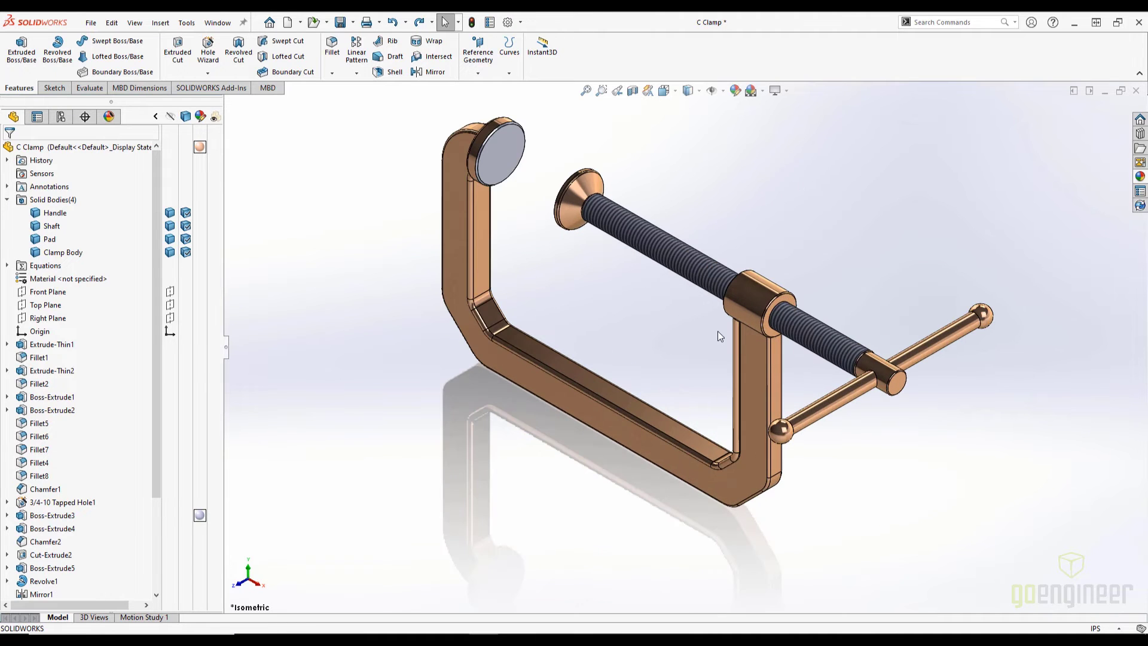
- Enable Shadows In Shaded Mode and Ambient Occlusion, fit the clamp, and reopen the Bronze library
click(787, 92)
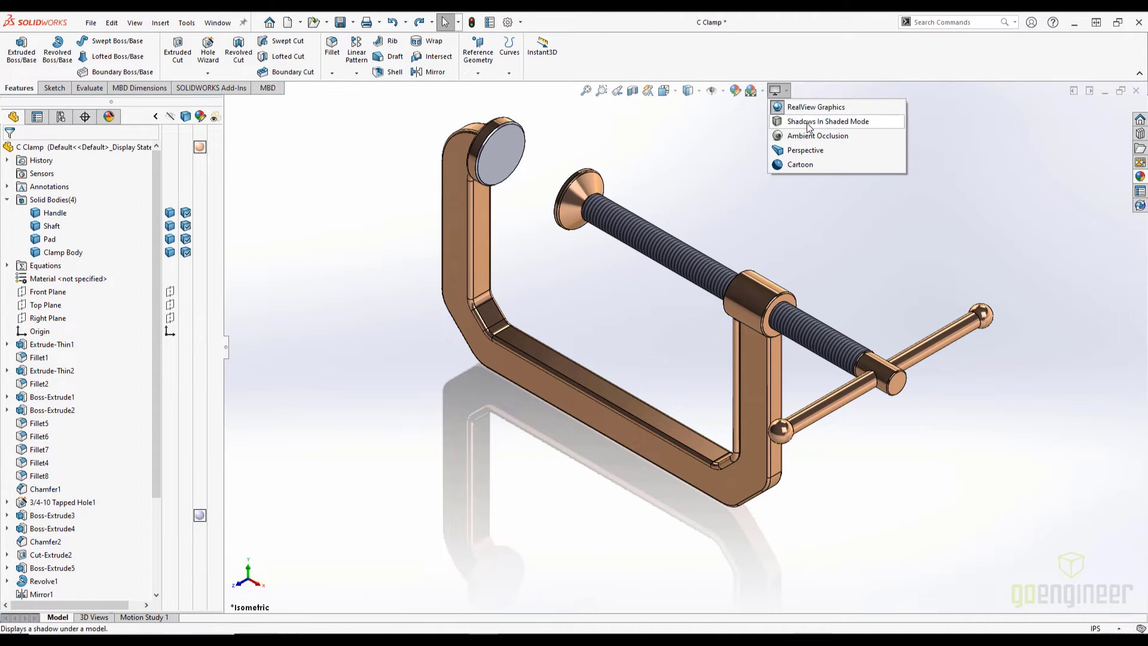
click(828, 121)
click(787, 92)
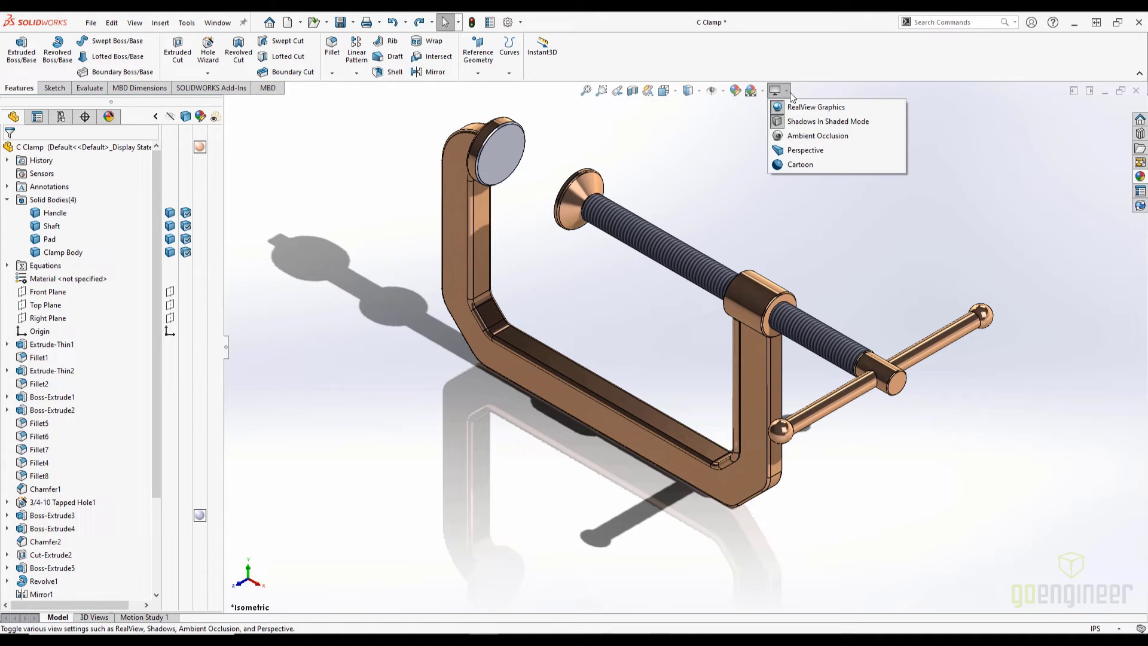
click(801, 134)
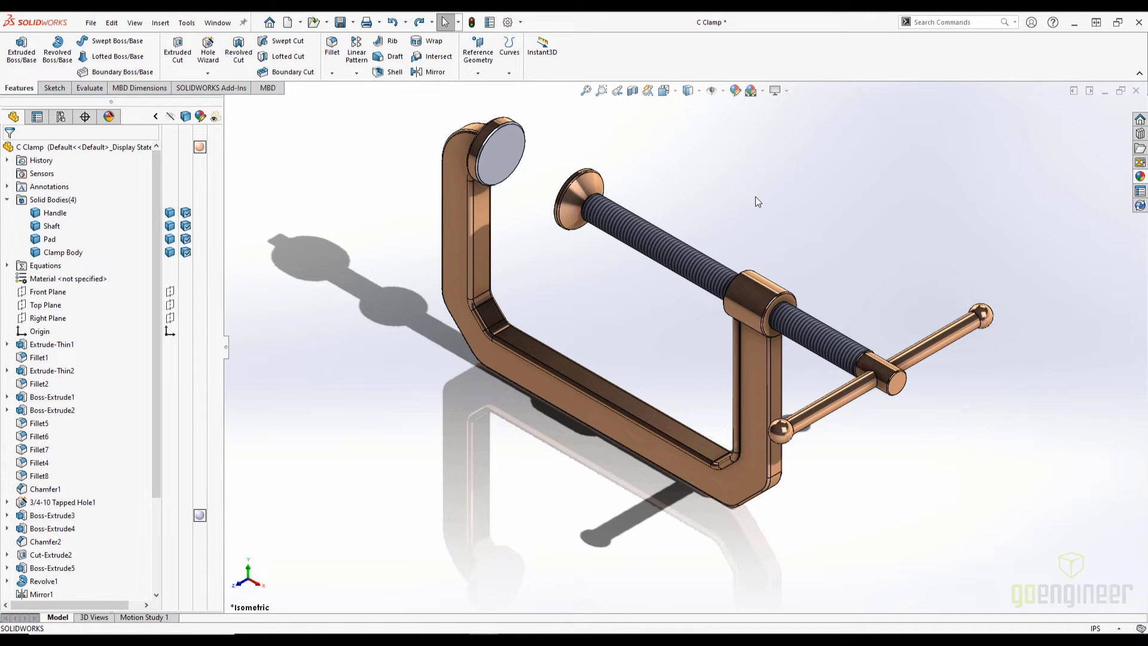
key(f)
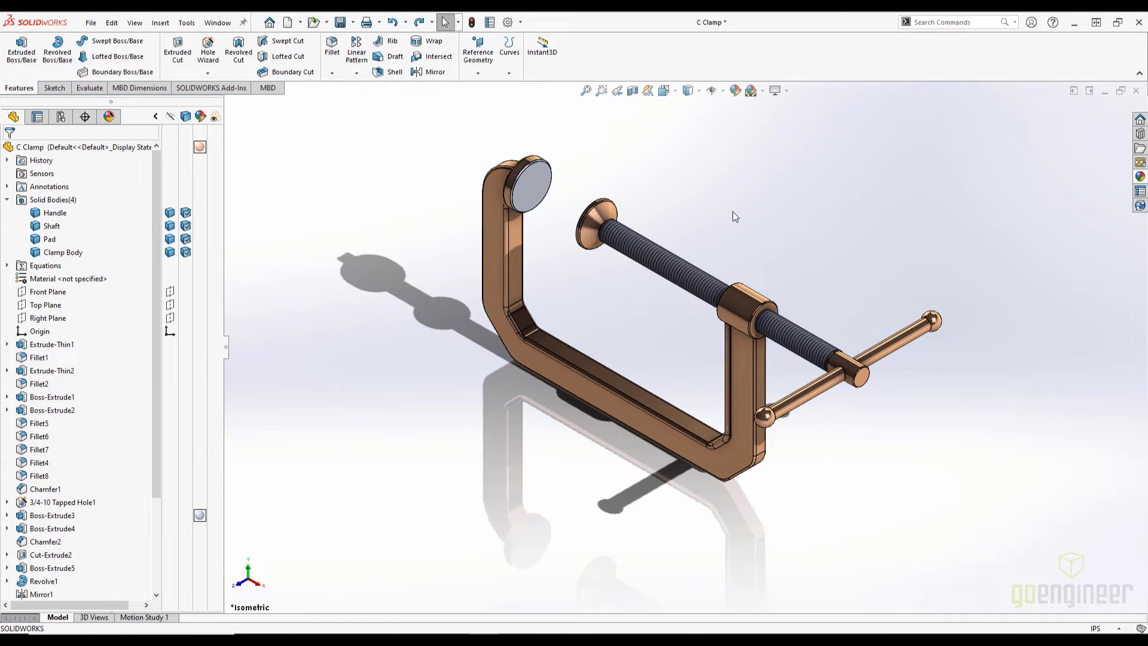
click(1140, 175)
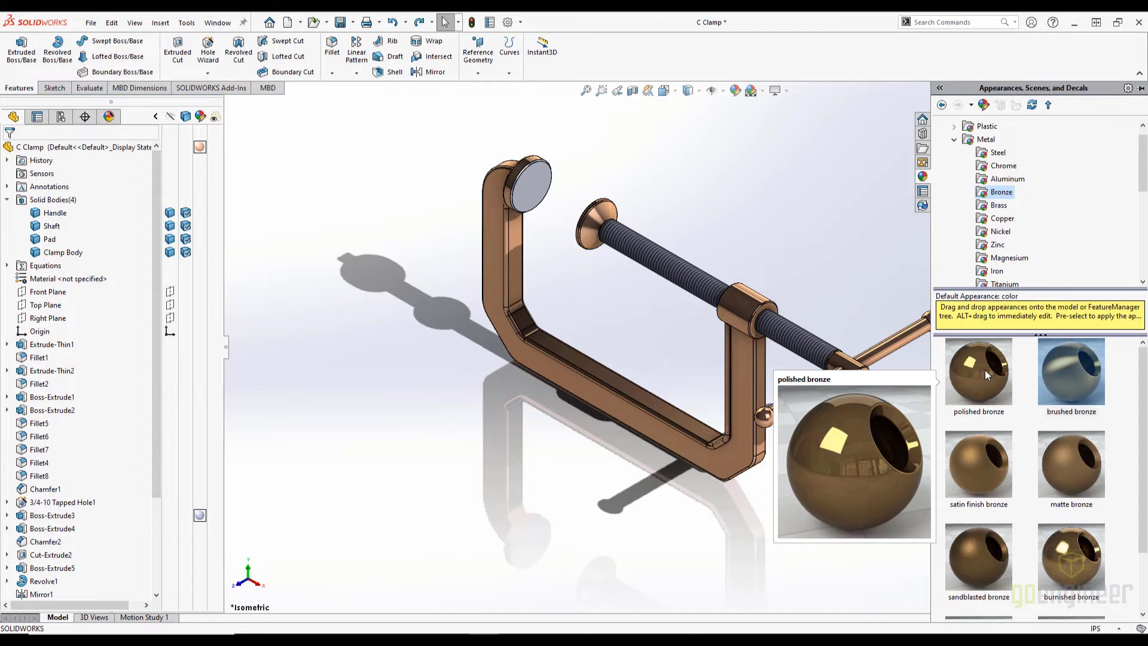
- Apply polished bronze to the whole clamp, review its Advanced and Surface Finish settings, and confirm
drag(985, 370, 743, 368)
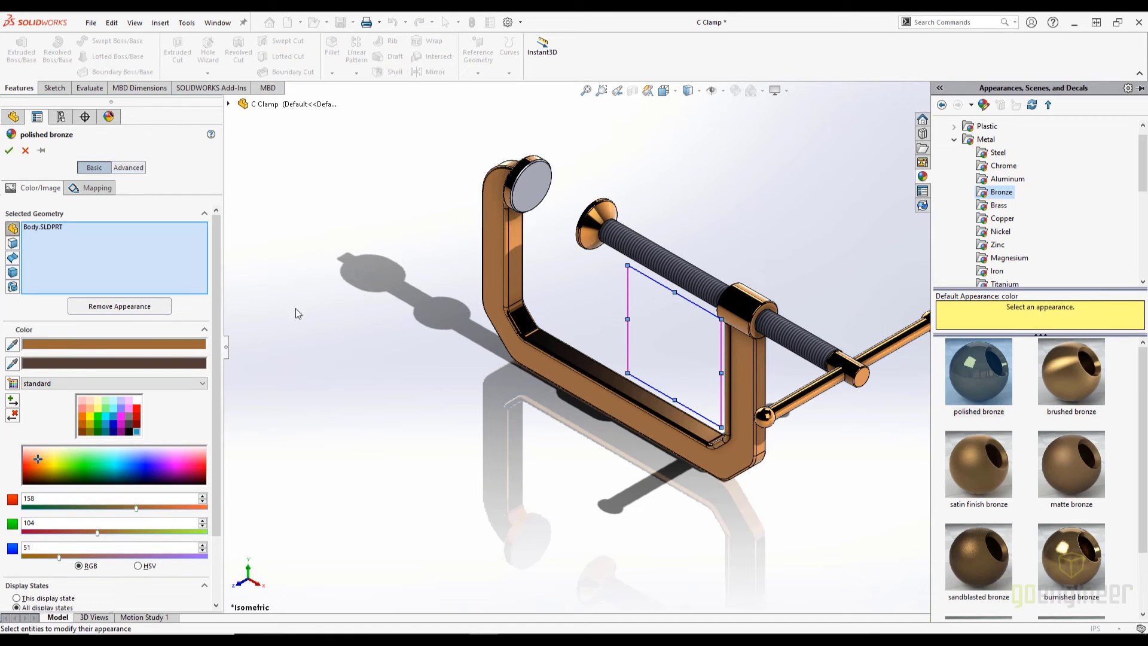
click(128, 168)
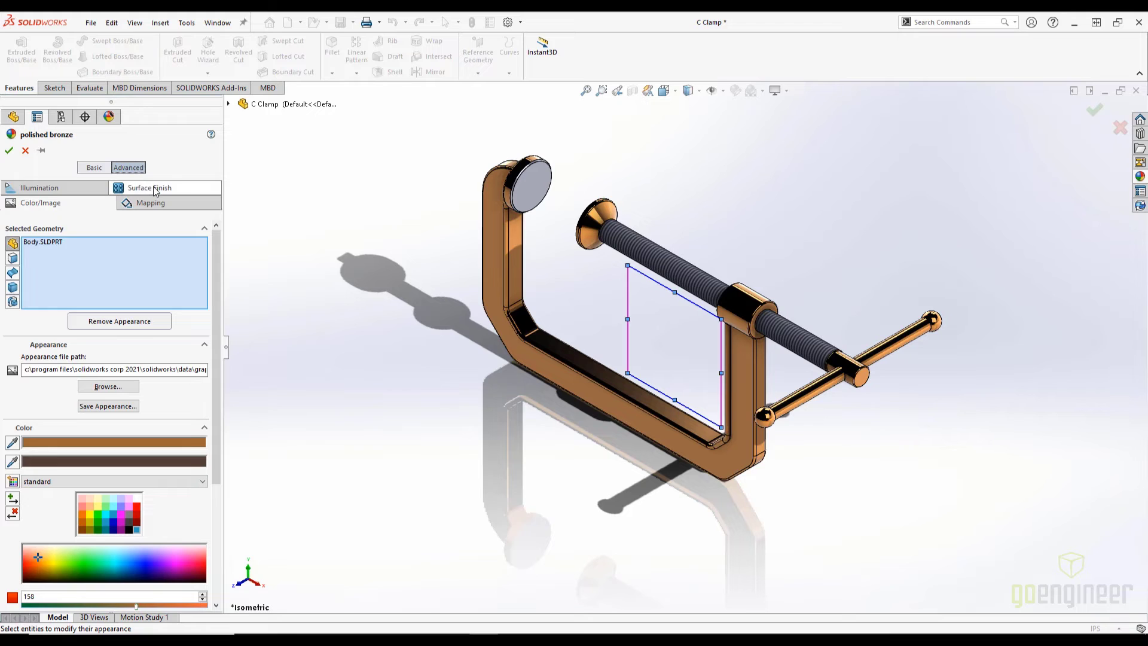
click(153, 188)
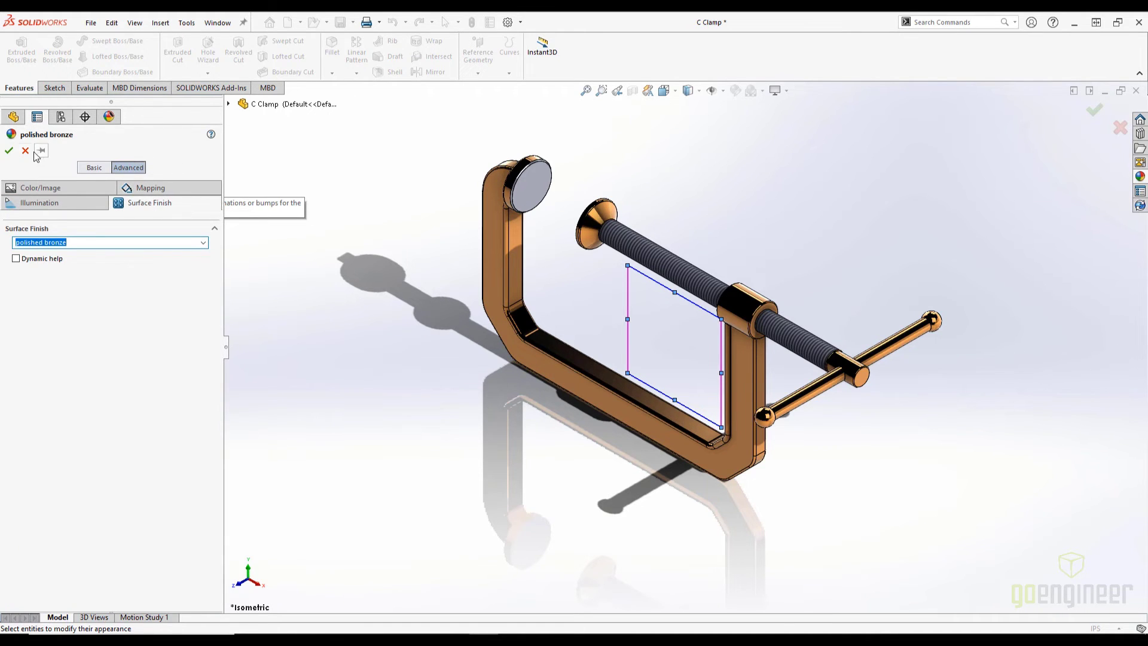
click(9, 150)
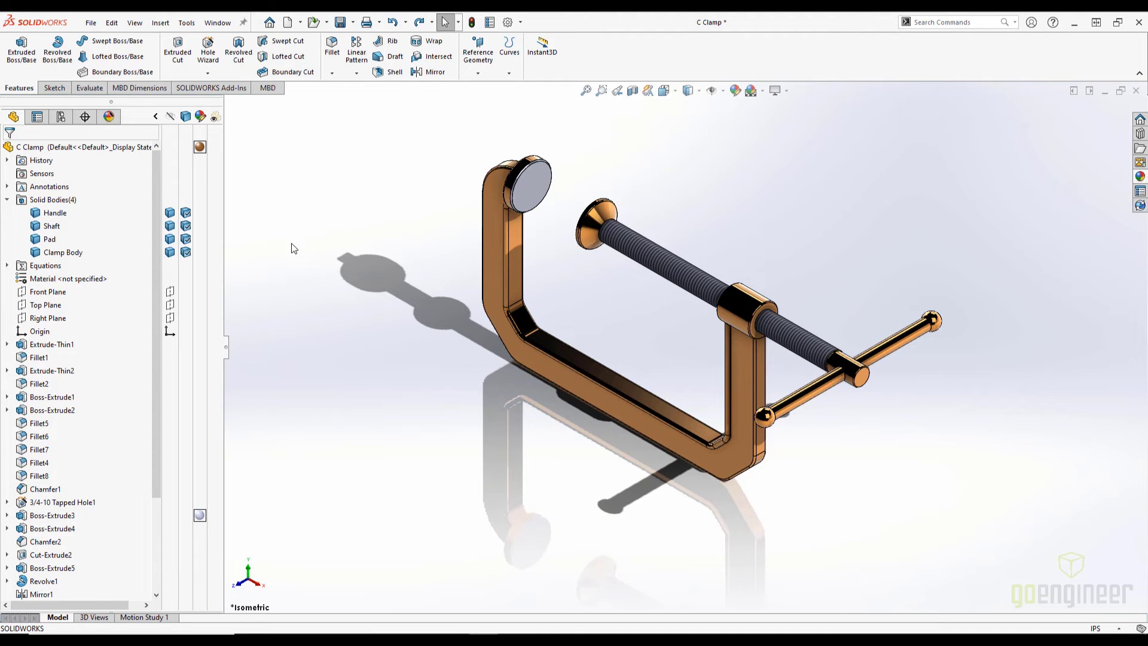
- Assign AISI 1020 steel as the clamp's material through the material editor
right_click(88, 280)
click(122, 291)
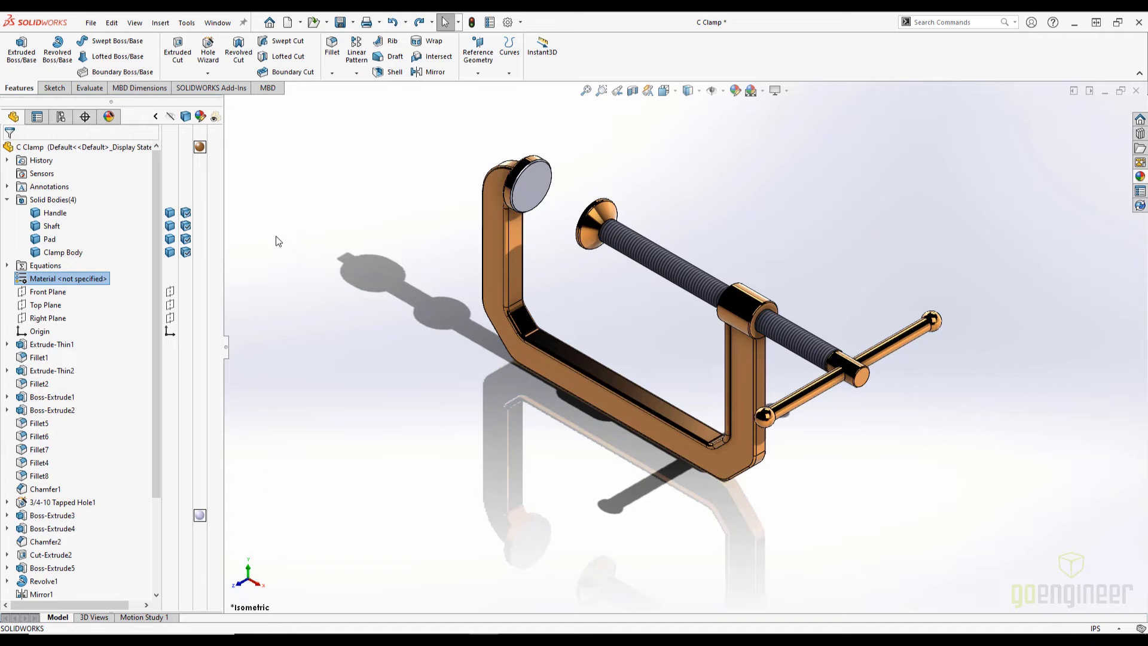
click(590, 174)
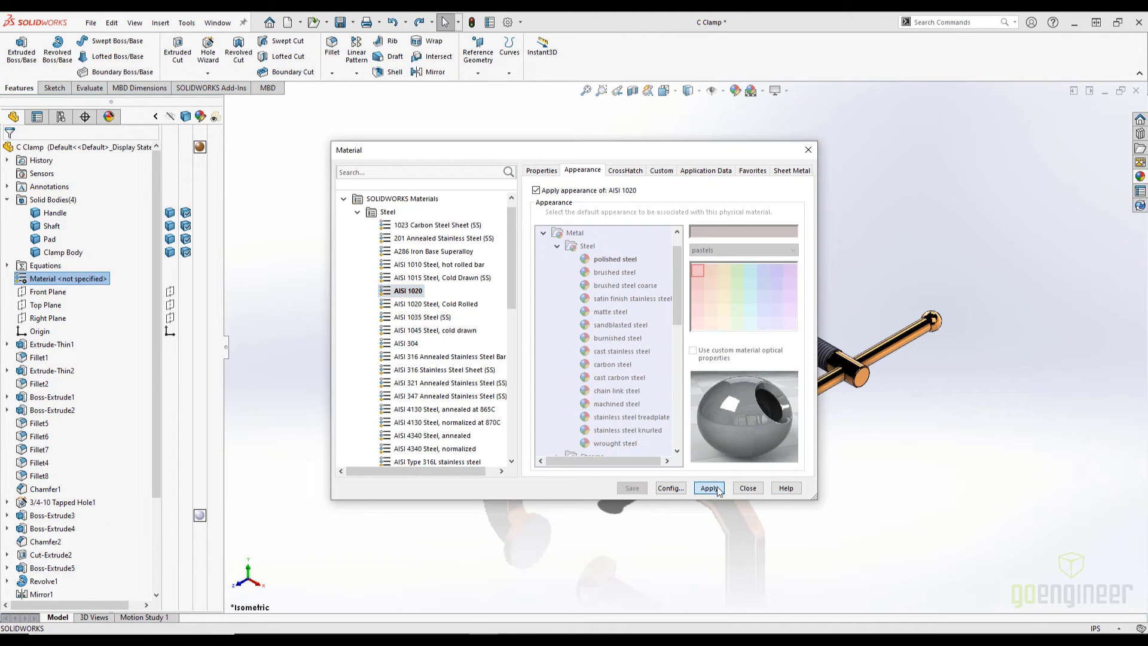
click(748, 488)
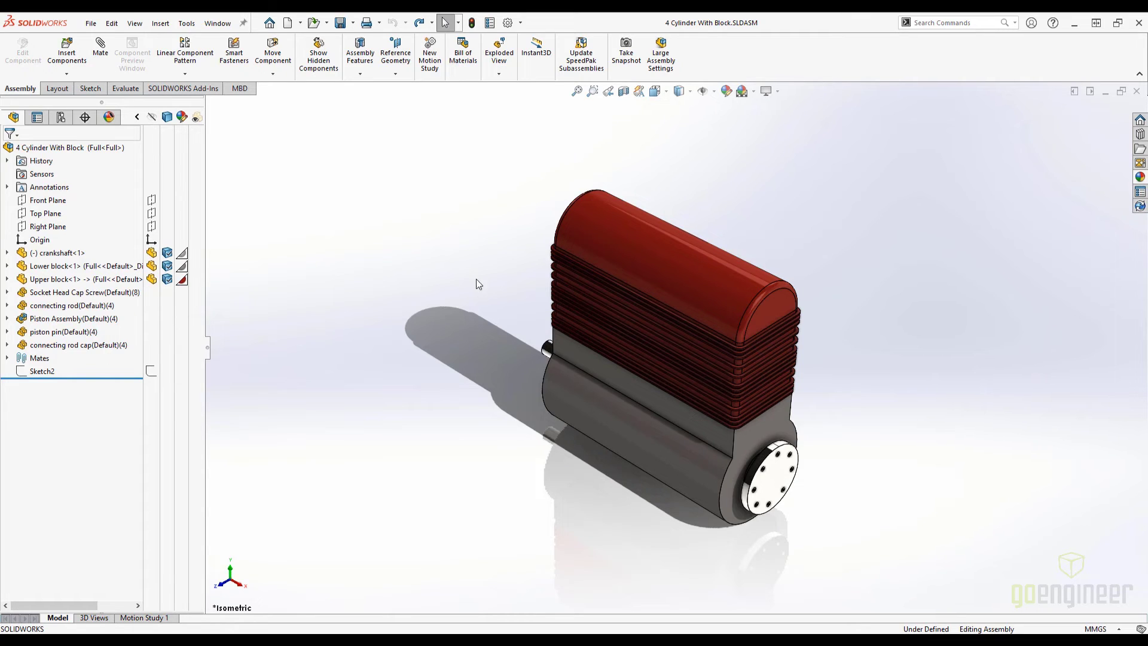
- Colour the Upper block component blue, fins included, then open the Upper block part
click(618, 224)
right_click(618, 225)
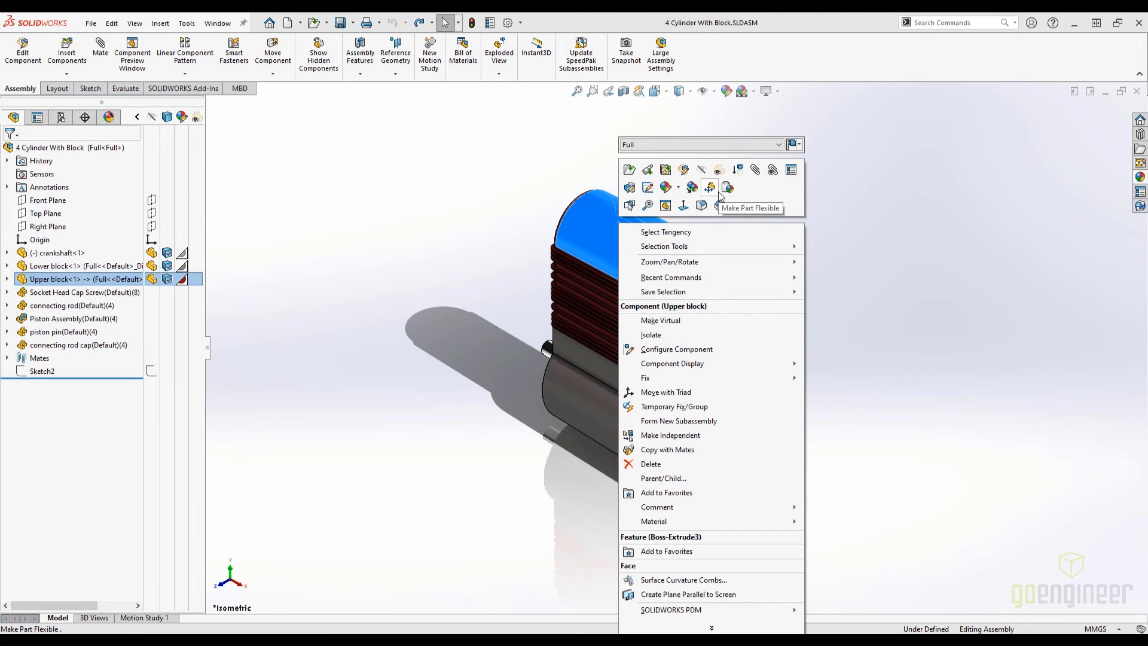
click(678, 188)
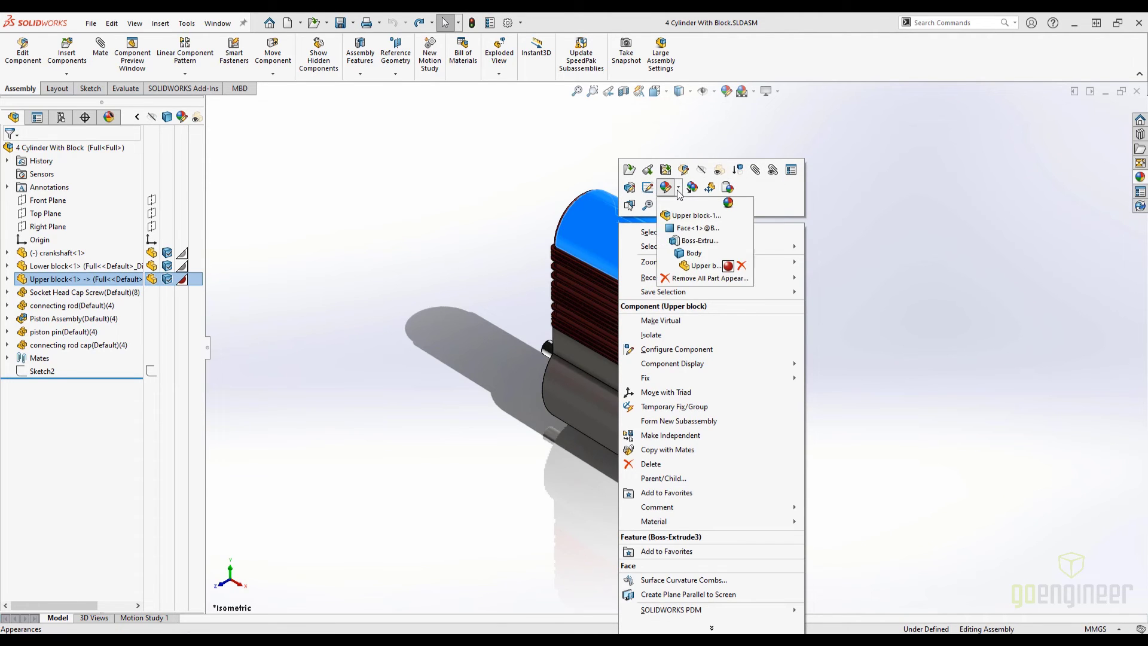
click(672, 220)
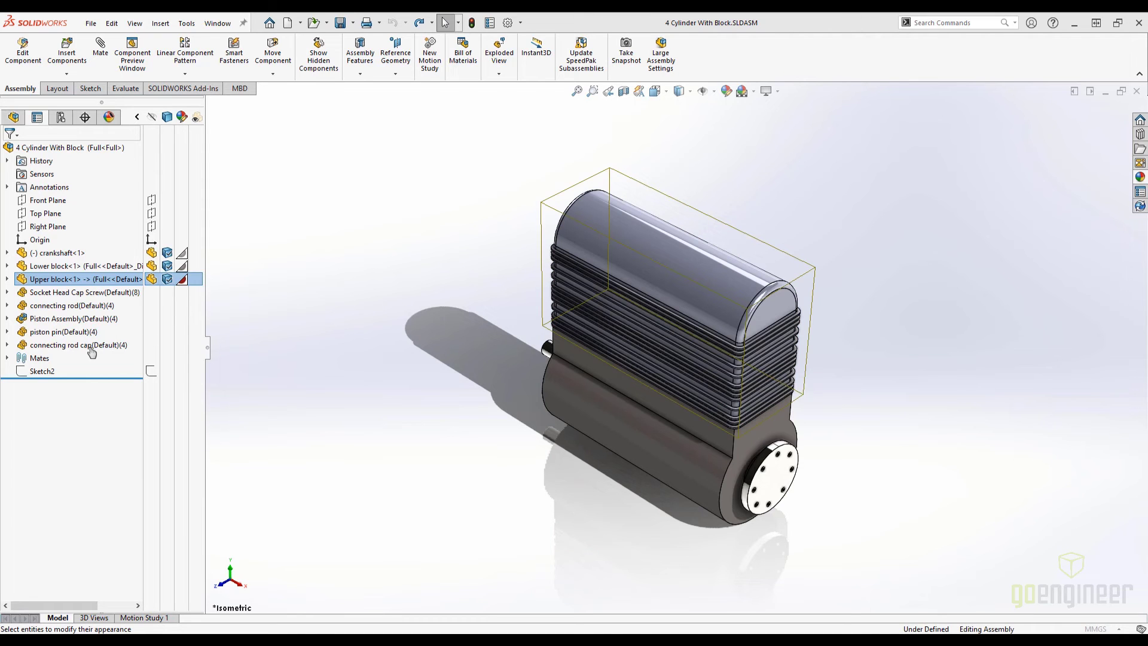
click(125, 579)
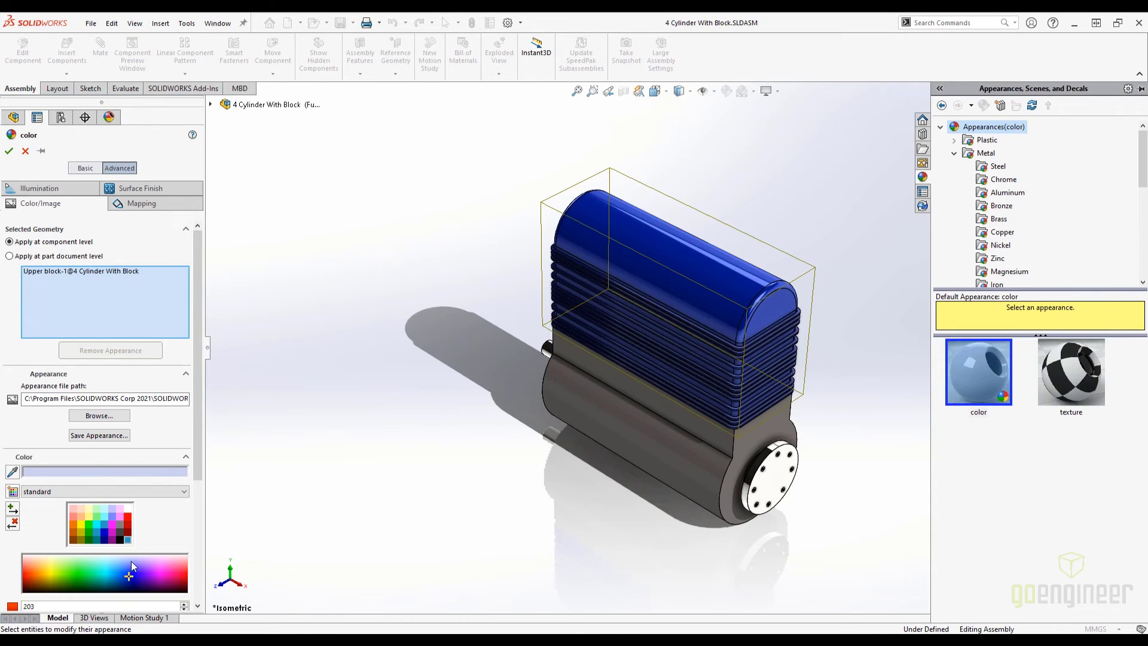
click(9, 151)
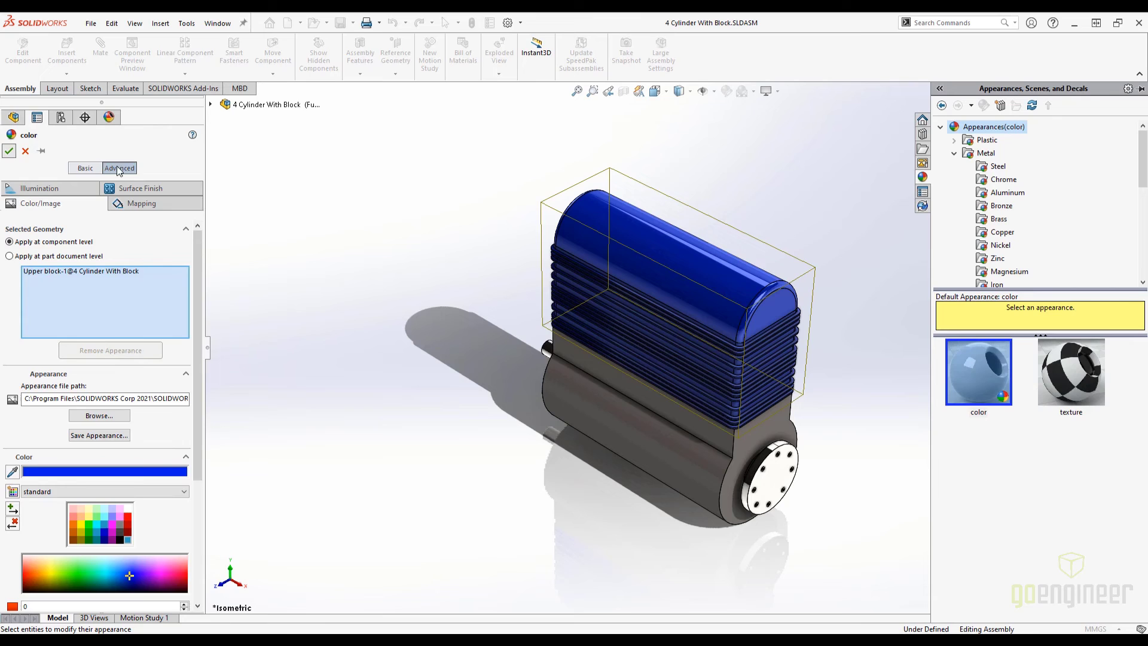
right_click(637, 260)
click(652, 246)
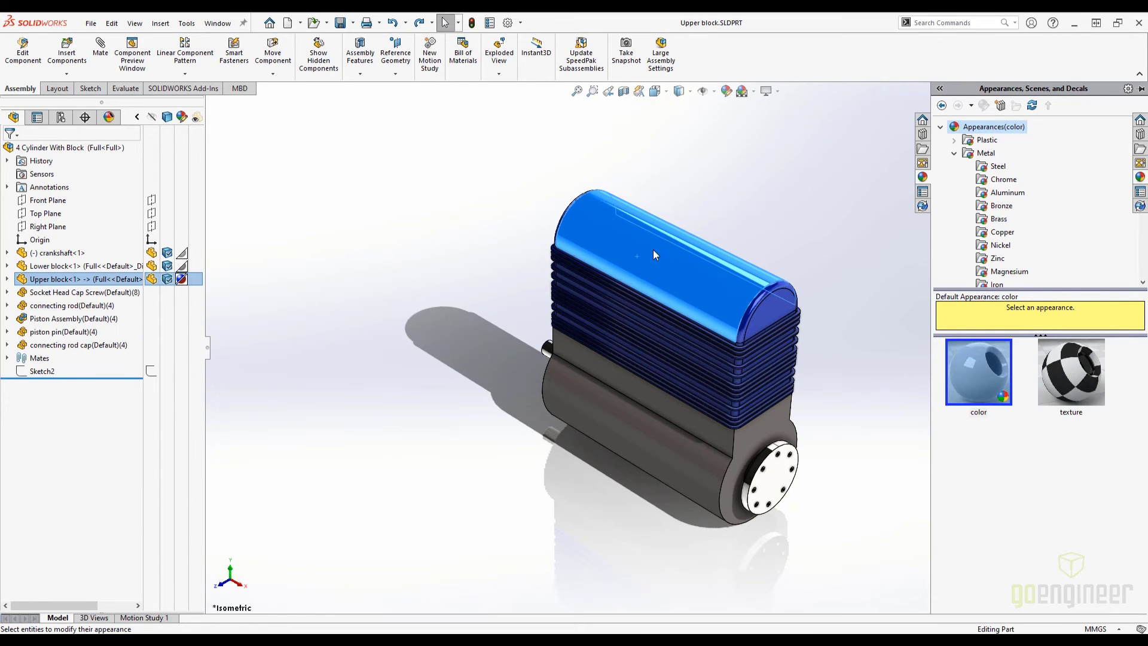
- Zoom out on the still-red Upper block part, then return to the 4 Cylinder With Block assembly
scroll(646, 477, up, 5)
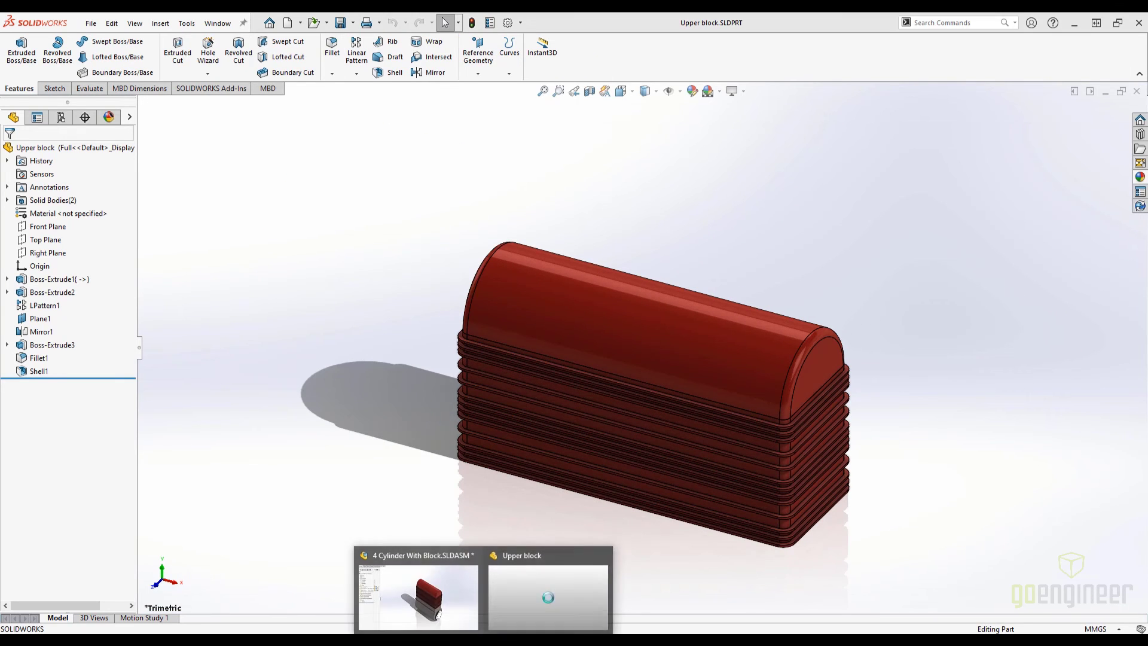
key(ctrl+Tab)
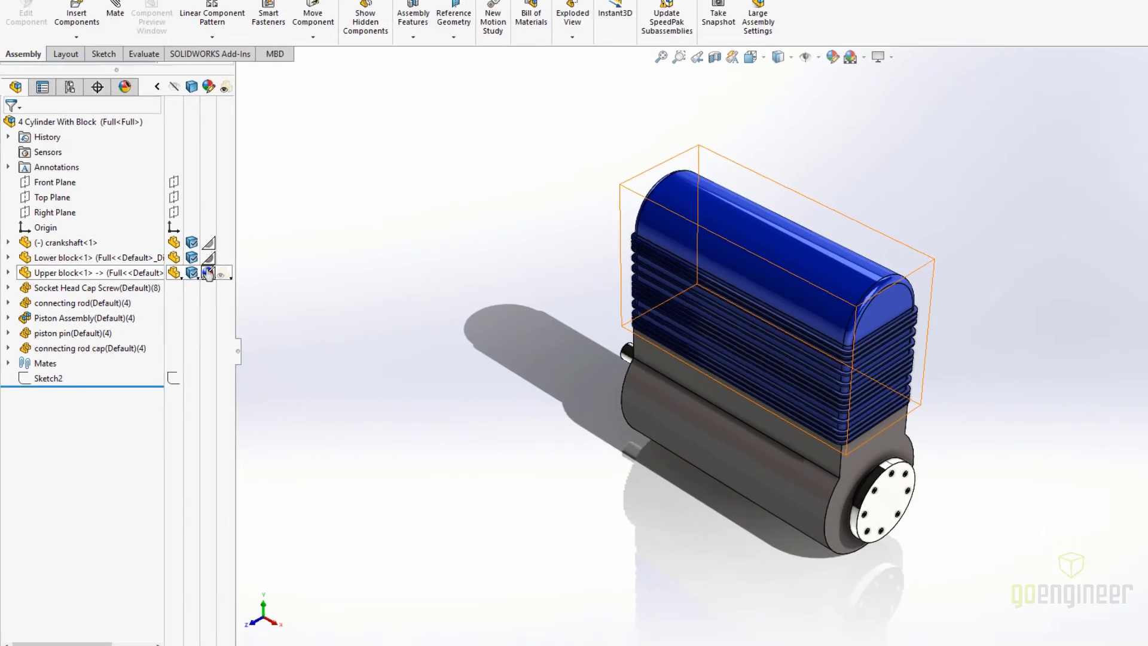
- Change the Upper block's component appearance in the FeatureManager tree to pure blue
click(426, 220)
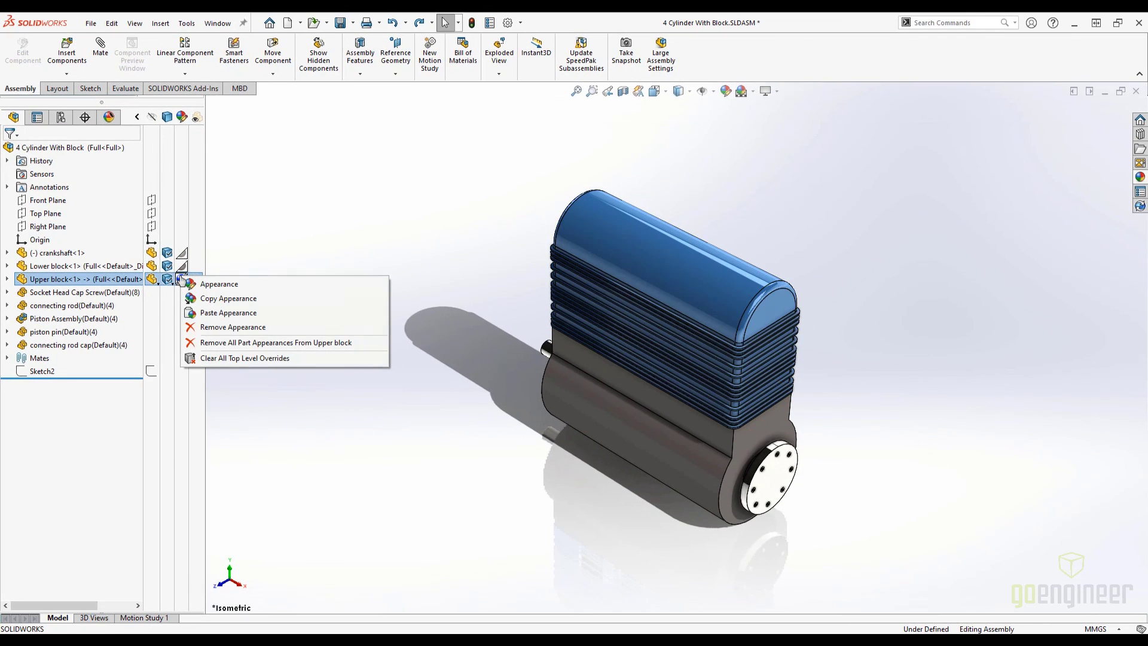
click(211, 284)
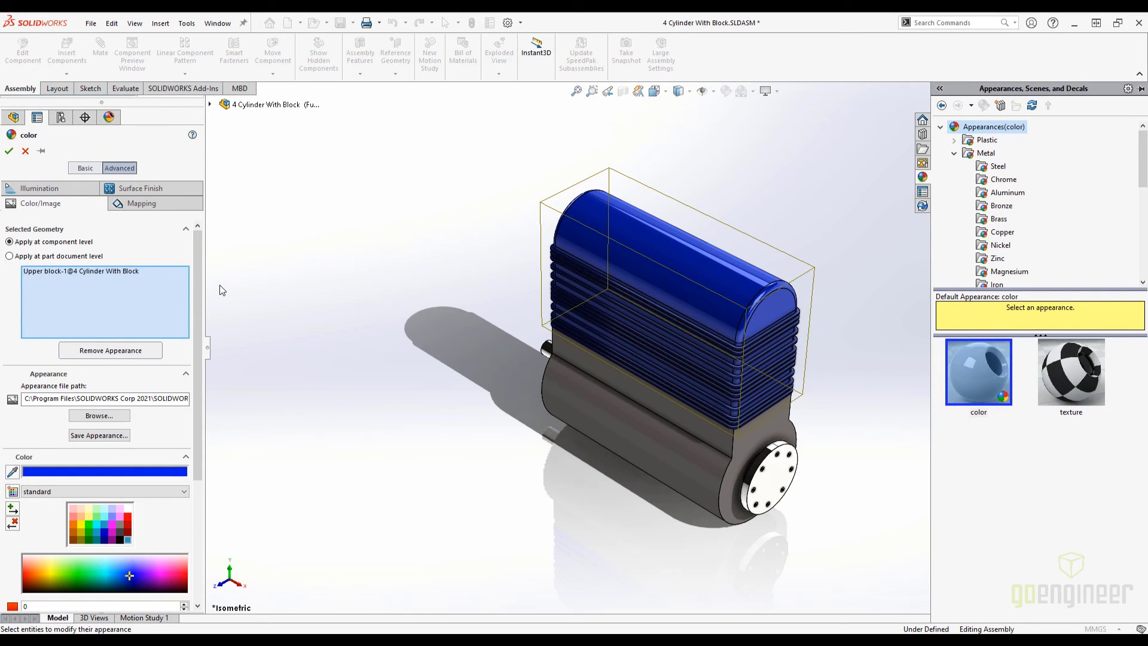
click(8, 151)
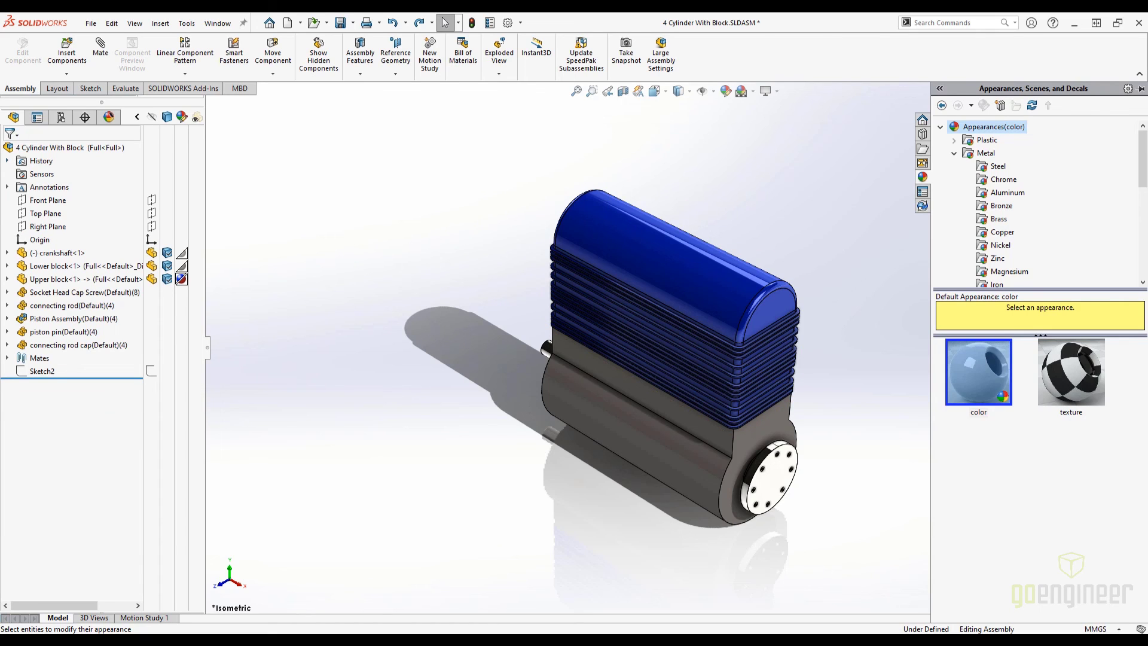